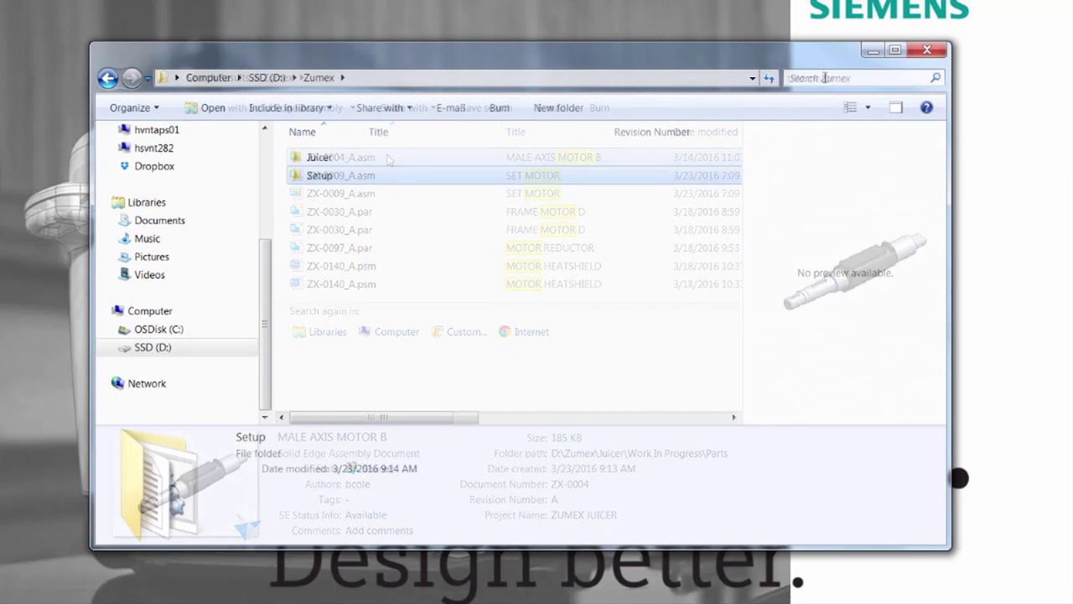
Search Zumex for title:motor and preview the MALE AXIS MOTOR B assembly file
click(825, 78)
text(title:)
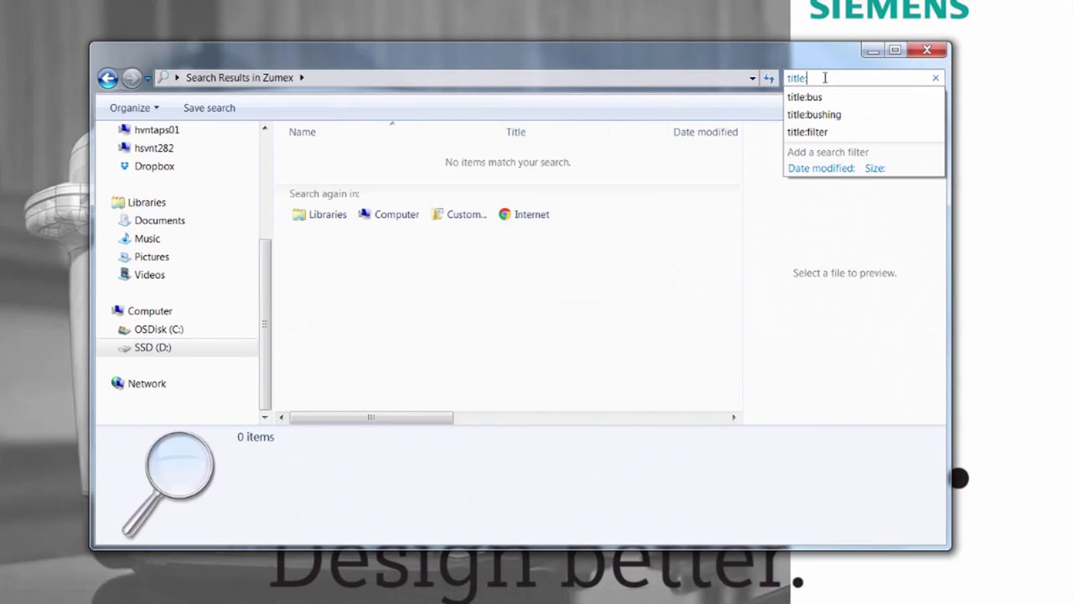
text(motor)
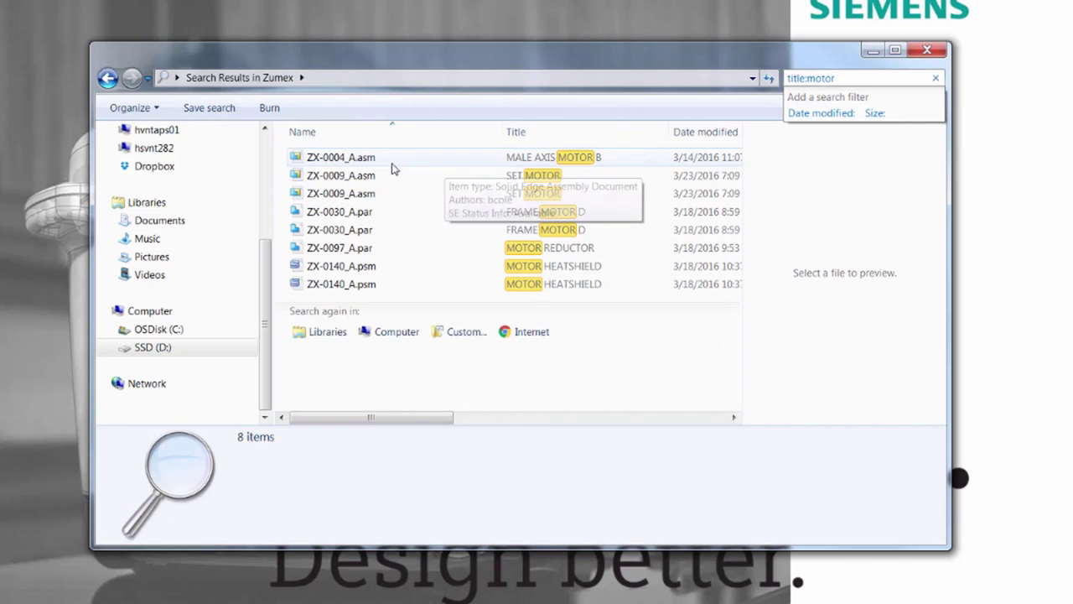
click(387, 158)
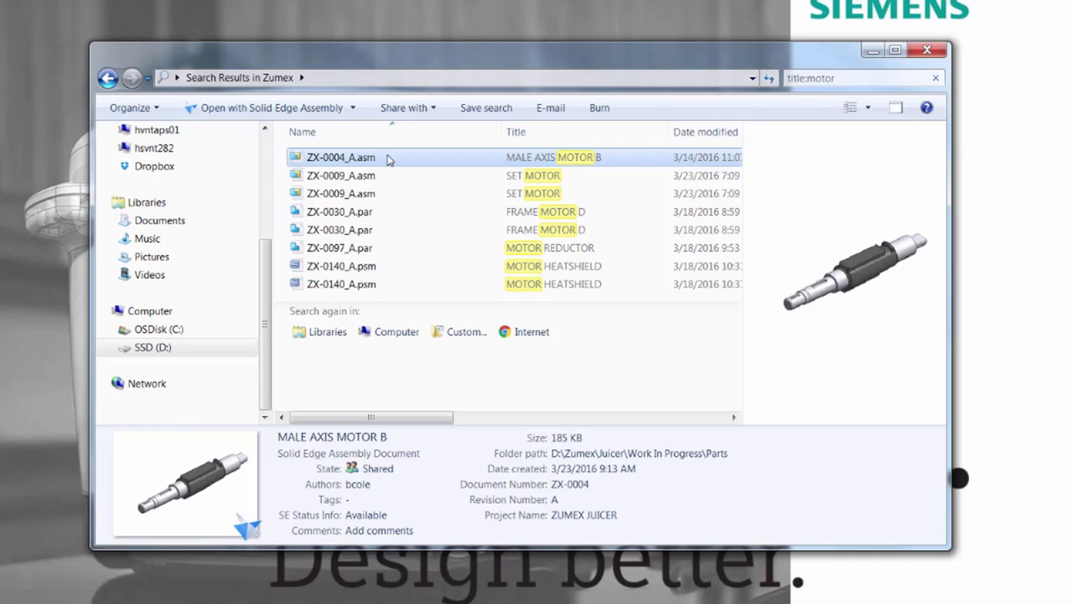
Change the search to title:juicer and select the first ZX-0001_A.asm result
click(886, 77)
key(BackSpace)
text(title:)
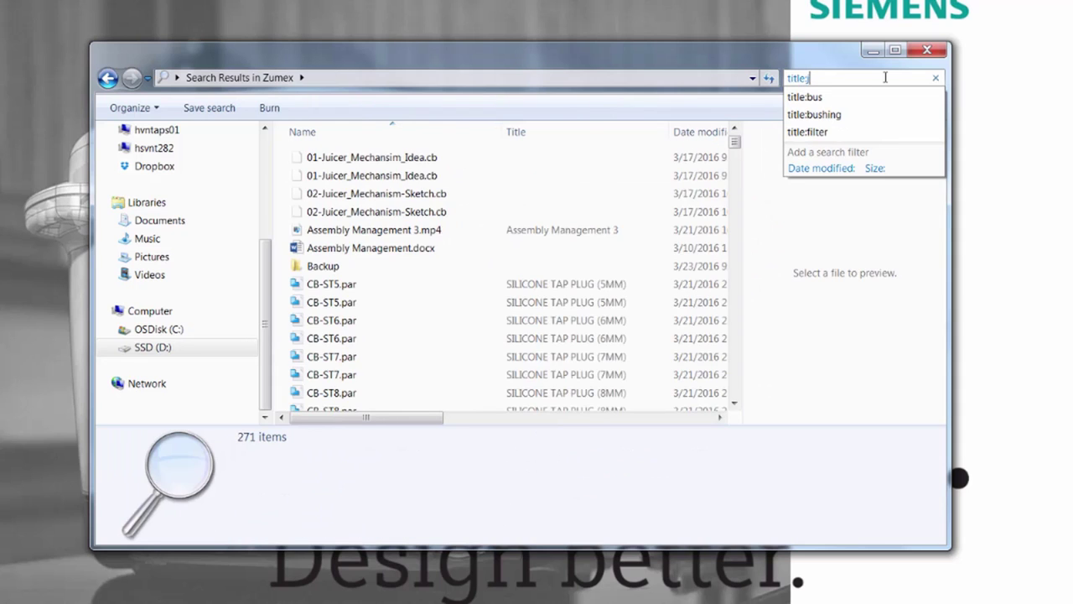
text(juicer)
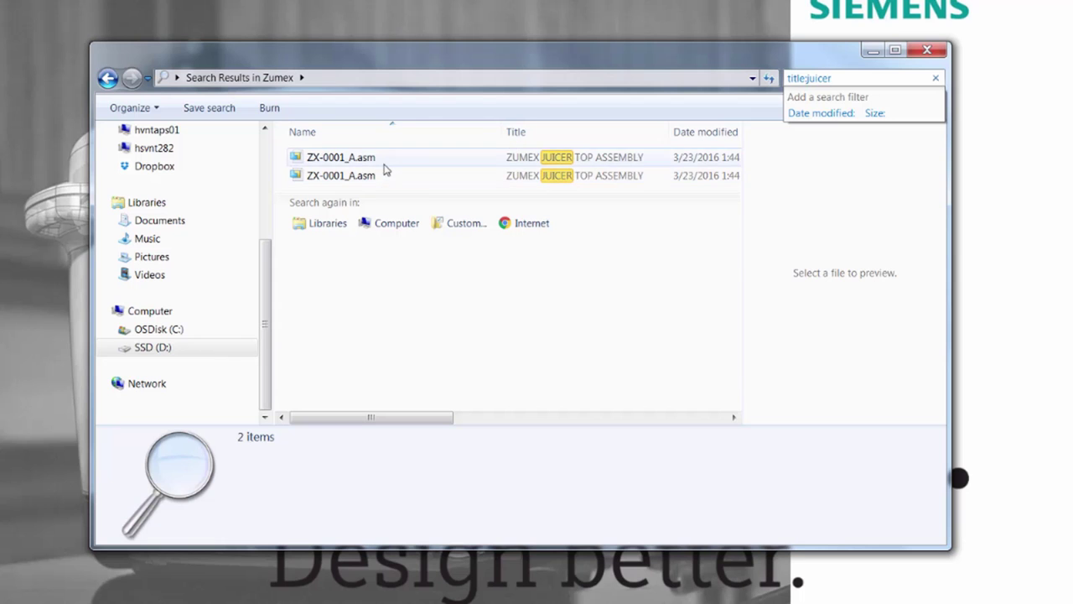
click(385, 162)
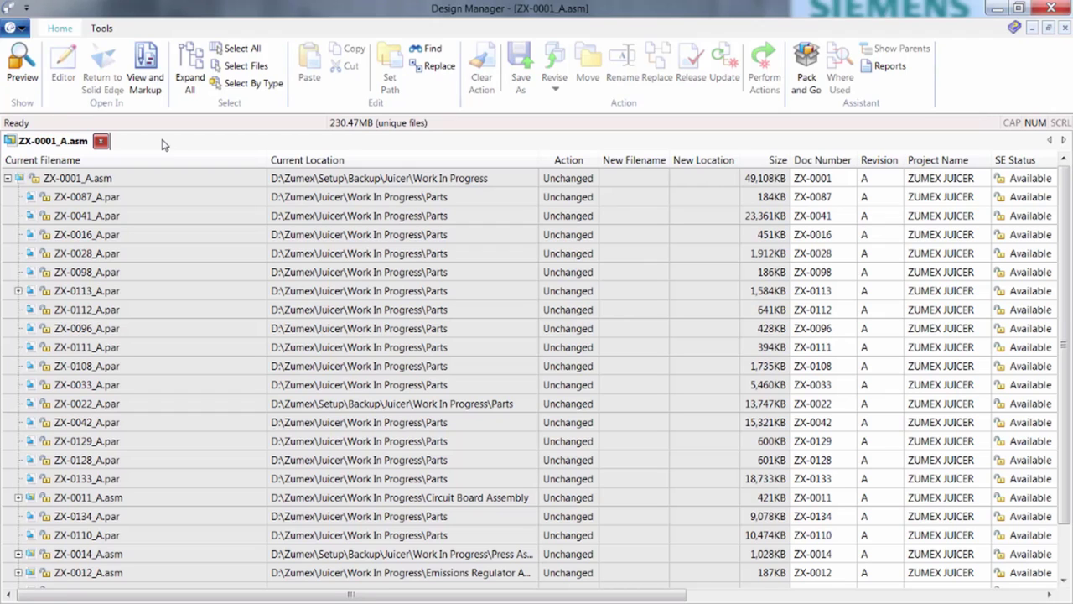
Open ZX-0001_A.asm, the ZUMEX JUICER TOP ASSEMBLY, from Design Manager's top row
click(125, 178)
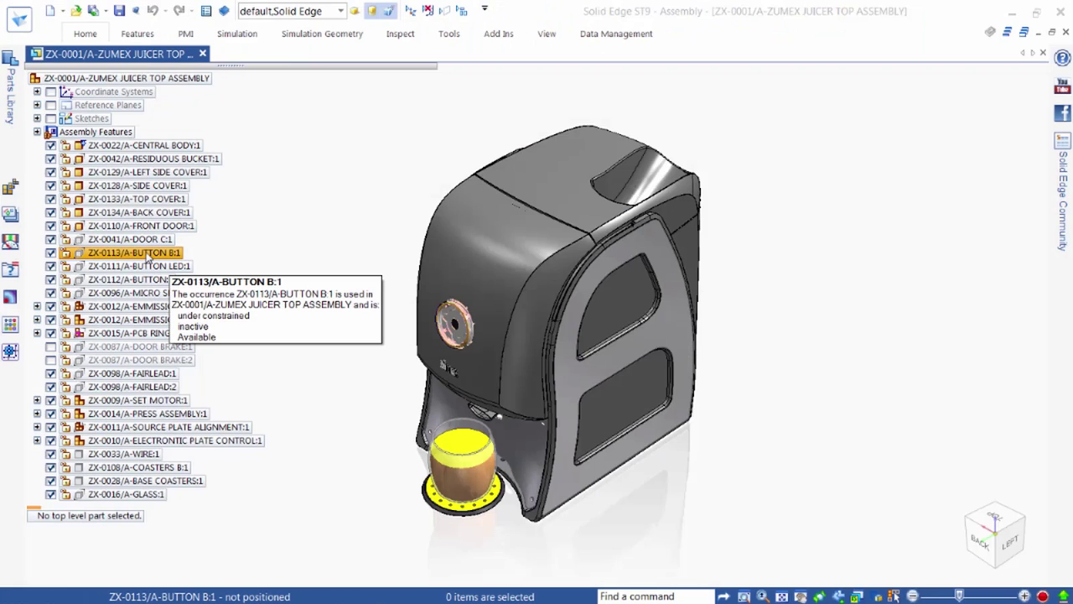
Edit the PRESS ASSEMBLY in place and apply the Tap Assembly display configuration
click(496, 411)
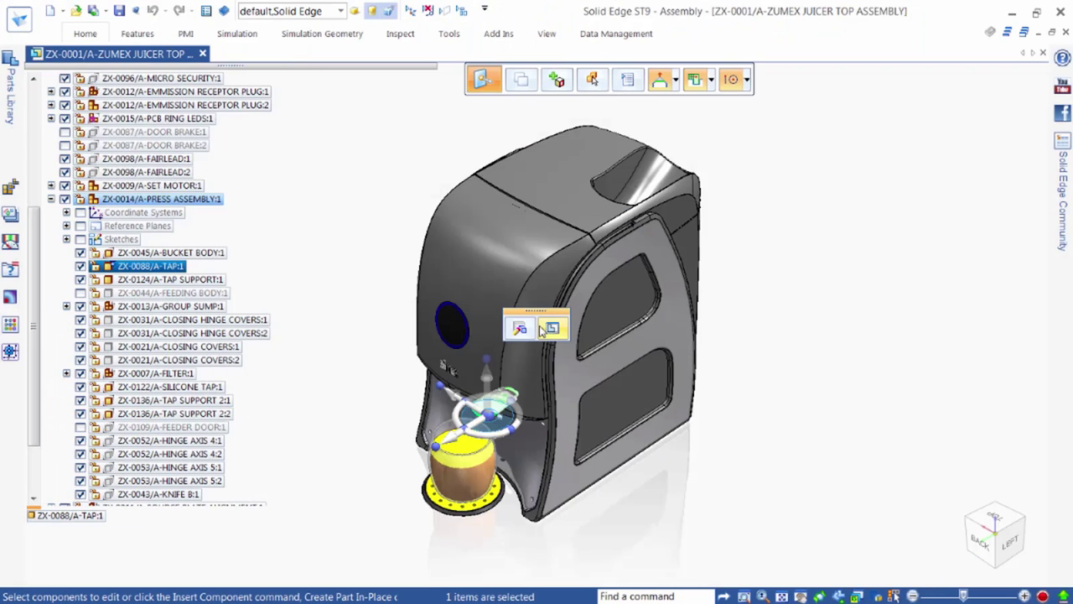
click(211, 201)
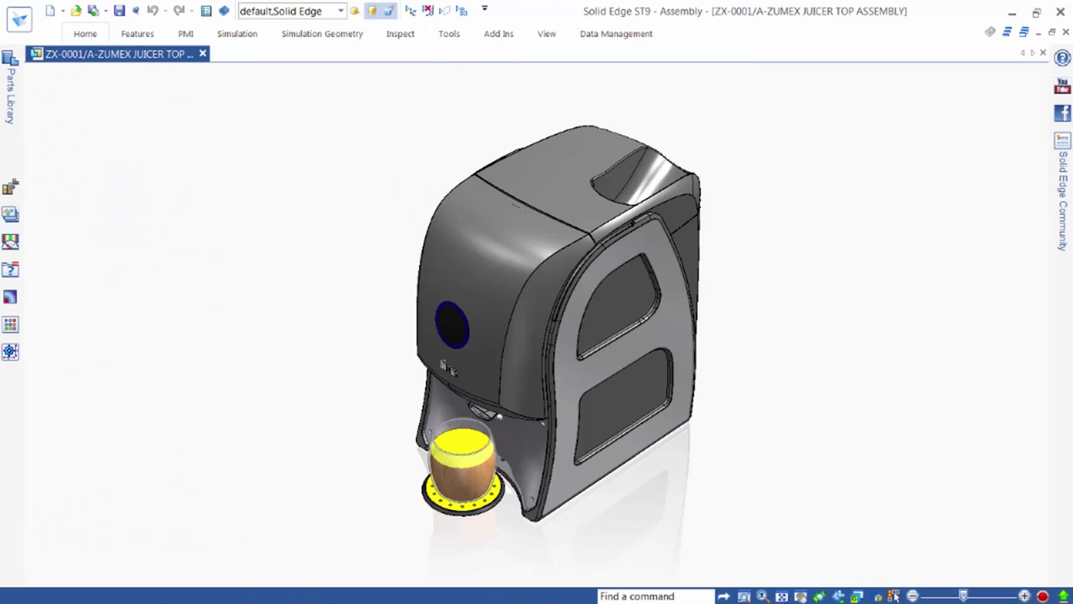
click(371, 10)
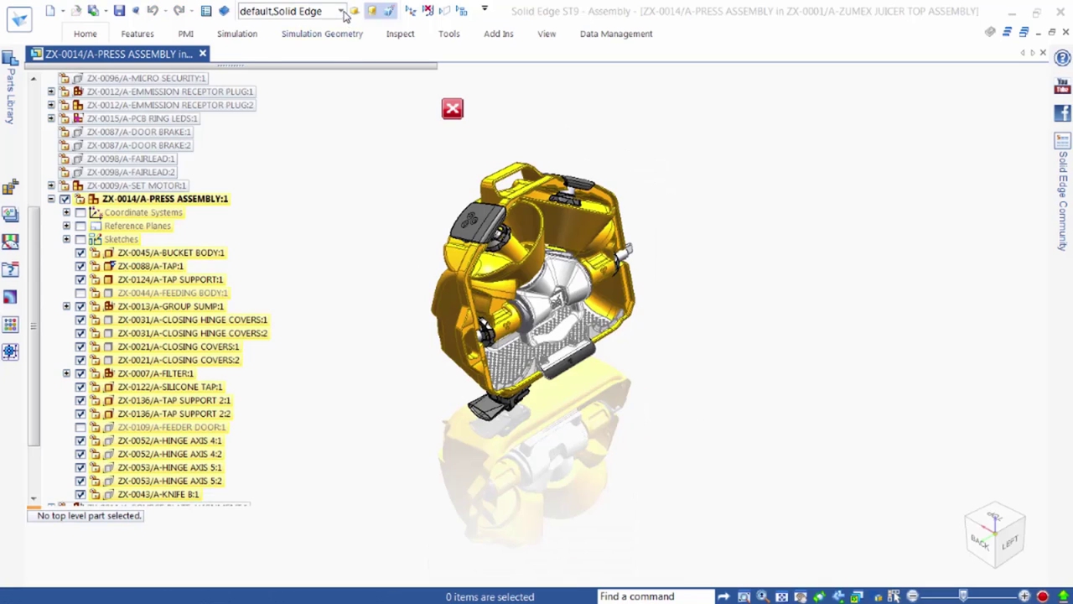
click(294, 61)
click(344, 144)
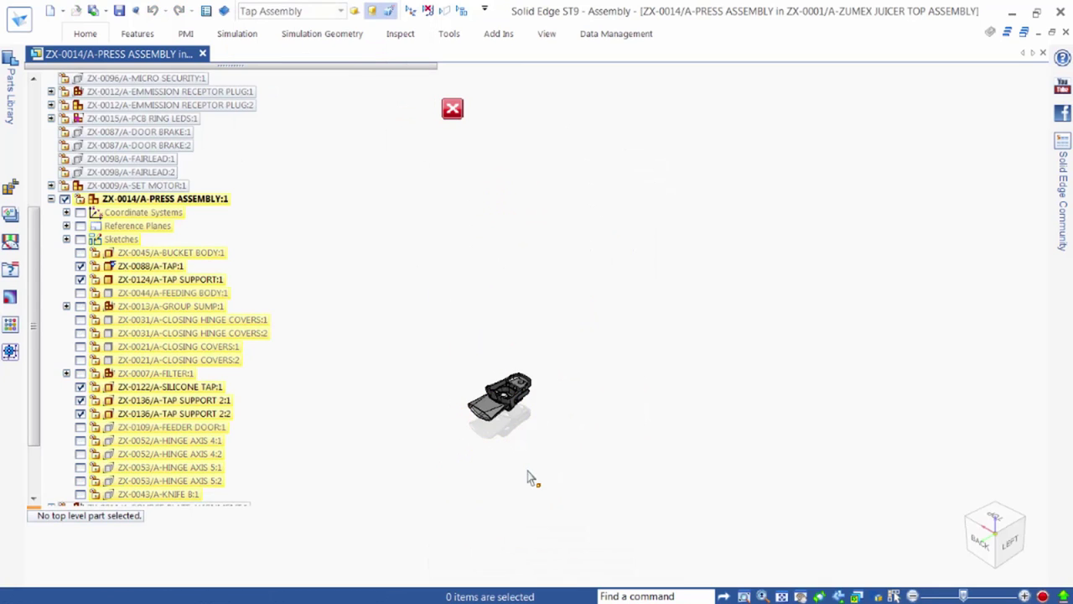
scroll(474, 428, up, 5)
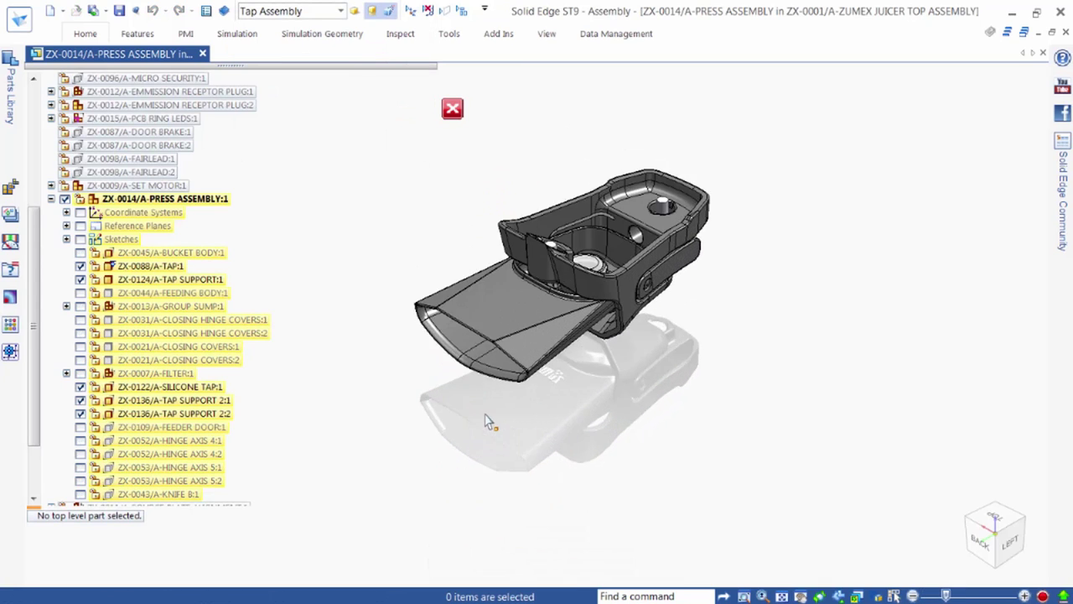
mouse_move(648, 384)
middle_down()
mouse_move(587, 420)
mouse_move(554, 382)
middle_up()
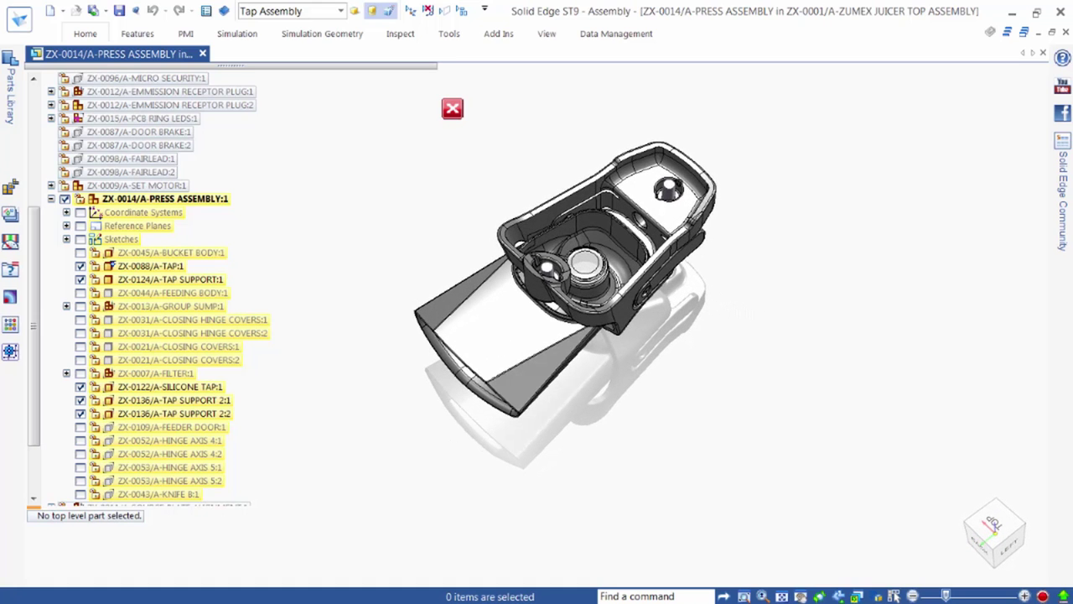
In Parts Library Search, clear all criteria and set Look in to D:\Zumex\
click(13, 122)
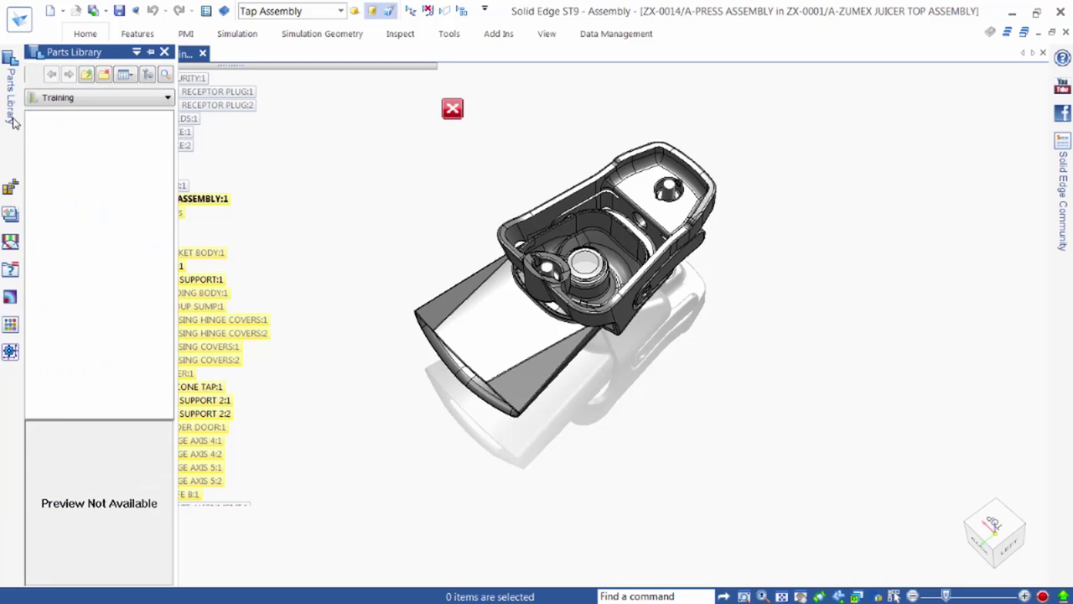
click(165, 76)
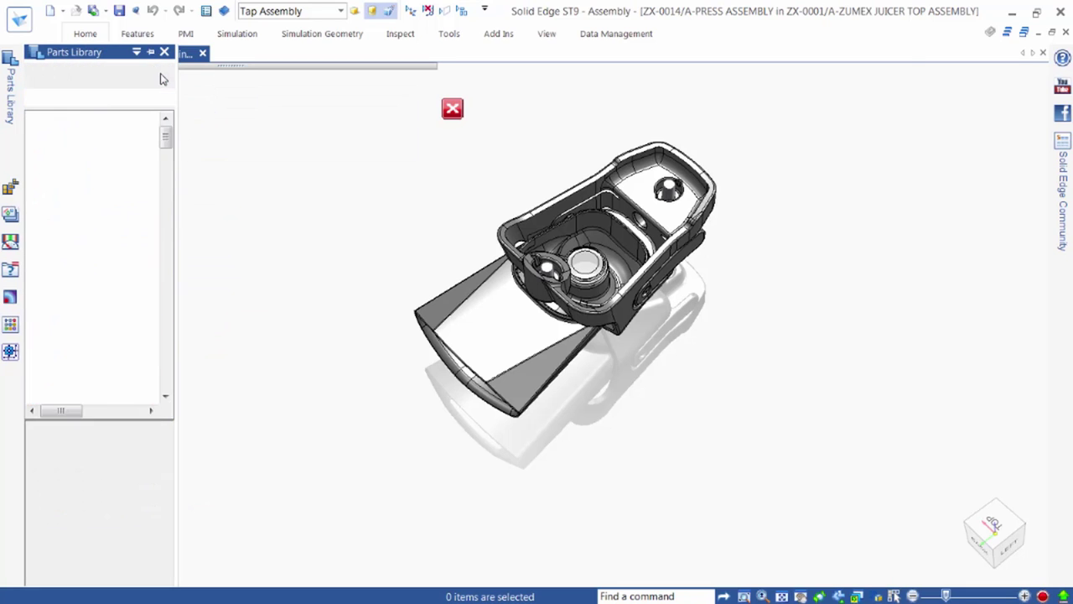
click(696, 128)
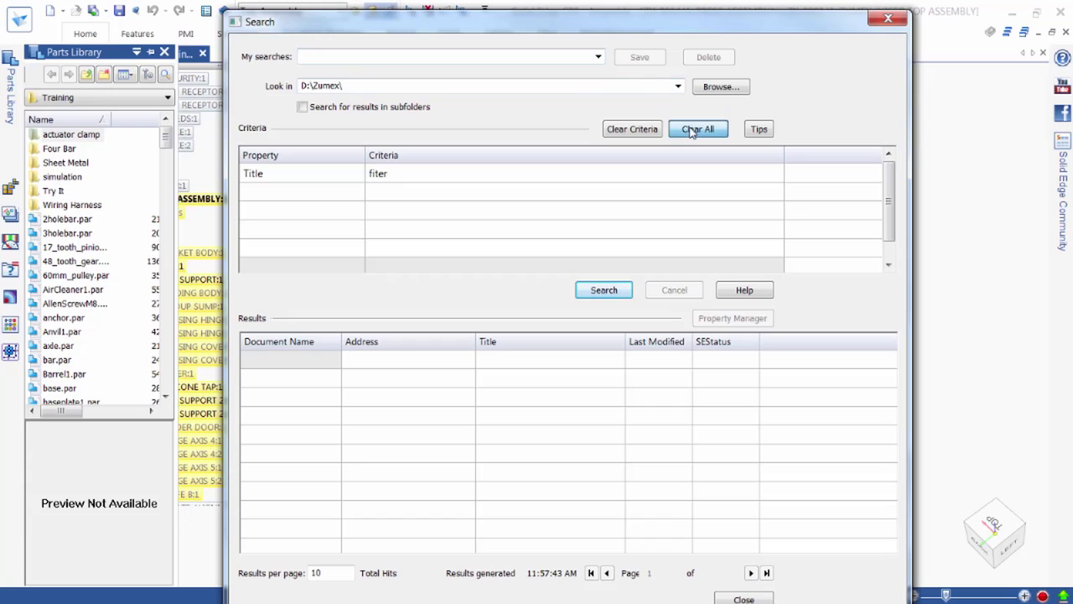
click(677, 86)
click(344, 99)
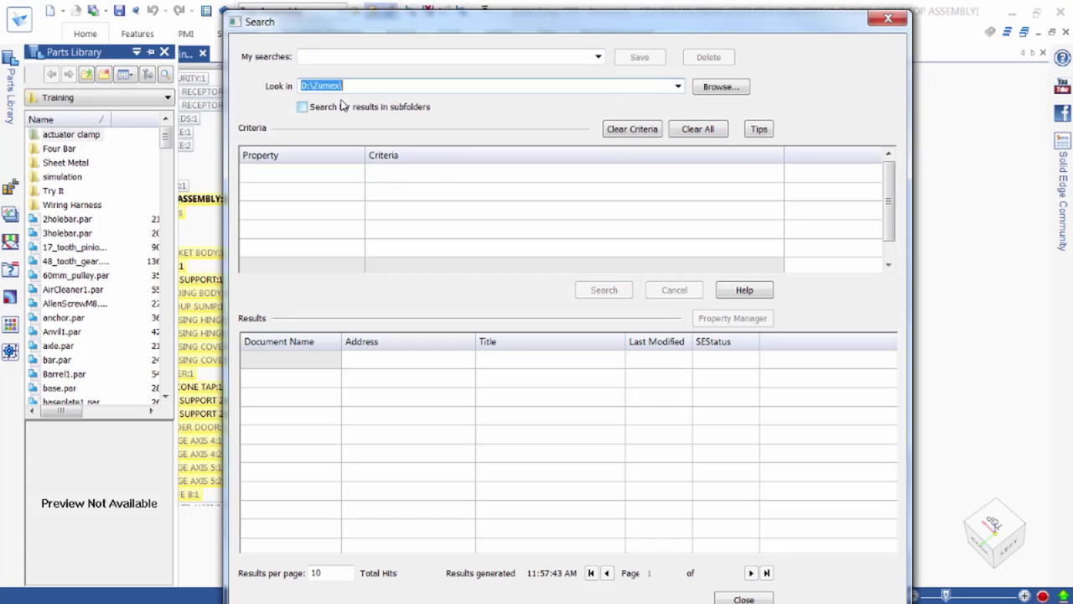
Search for parts with Vendor contains "crate"
click(428, 173)
text(contains "crate")
key(Return)
click(604, 290)
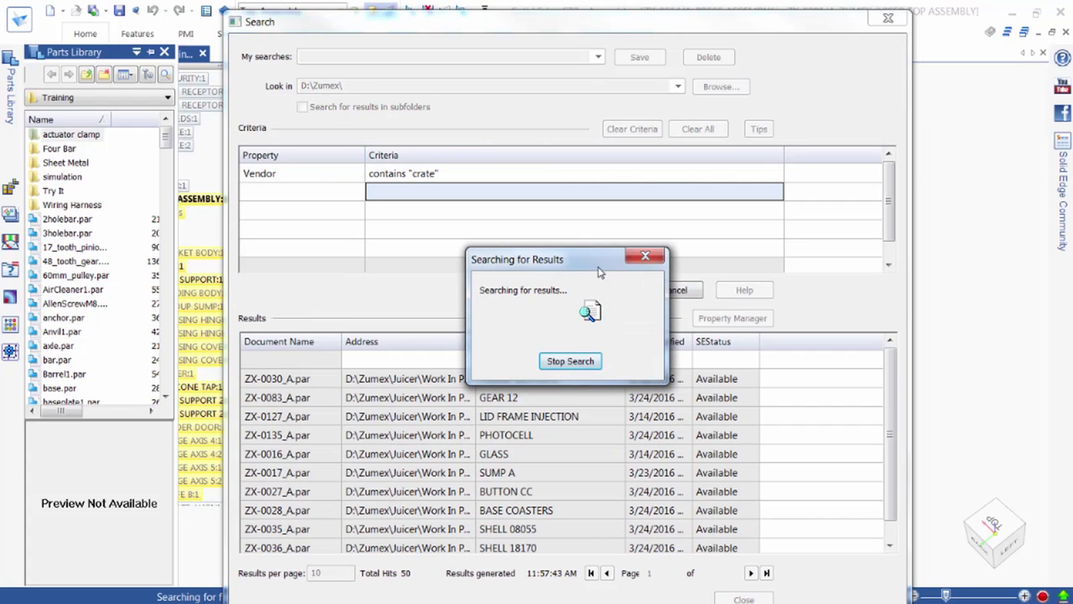
click(347, 193)
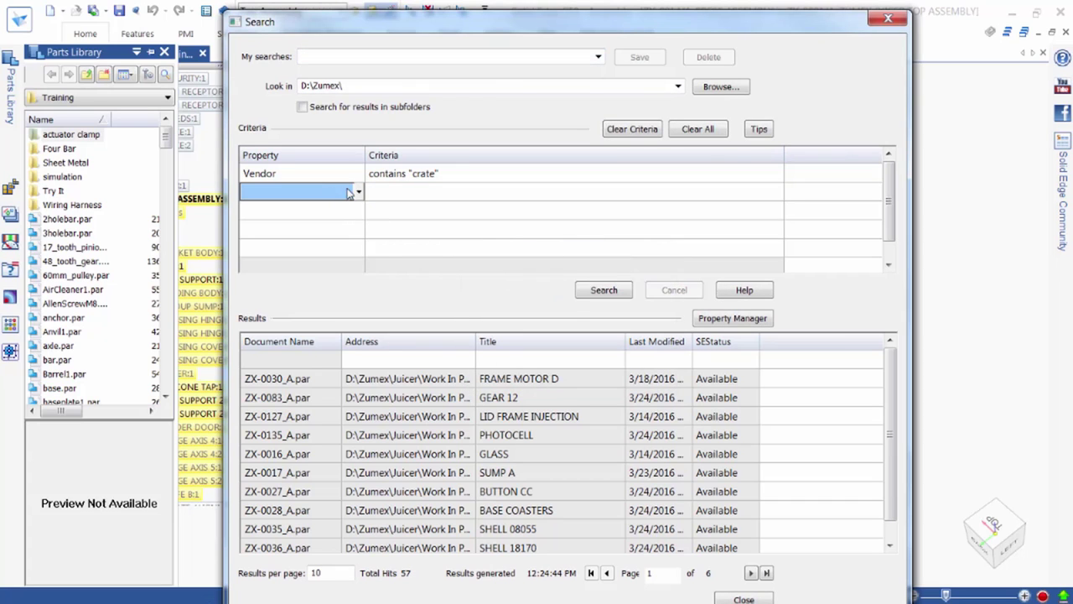
Add a Title contains "plug" criterion and rerun the search, narrowing results to 18 hits
click(358, 192)
scroll(265, 359, down, 5)
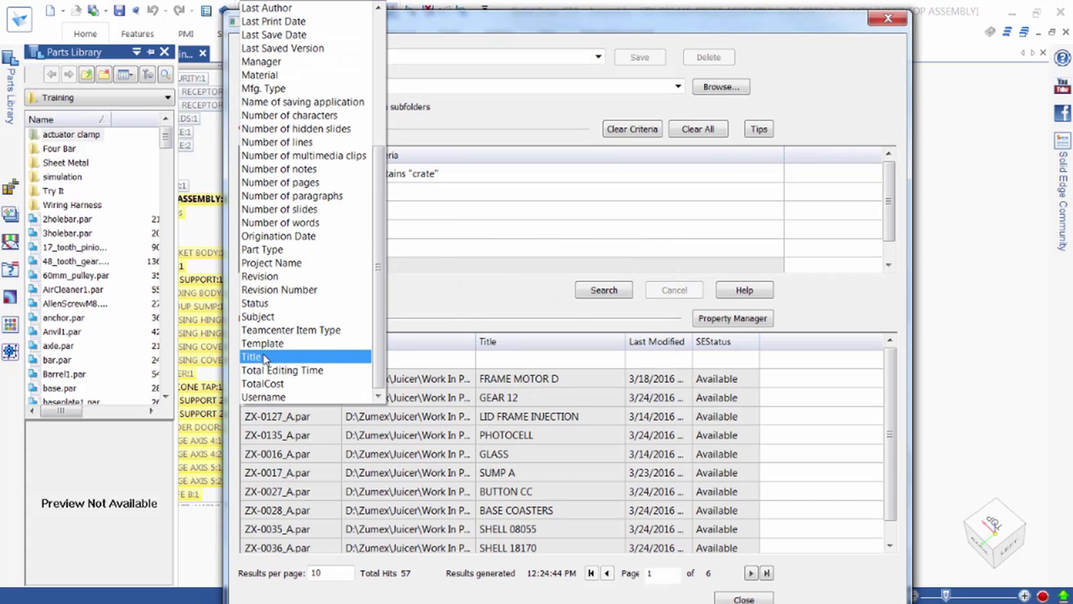
click(264, 359)
click(387, 197)
text(contains)
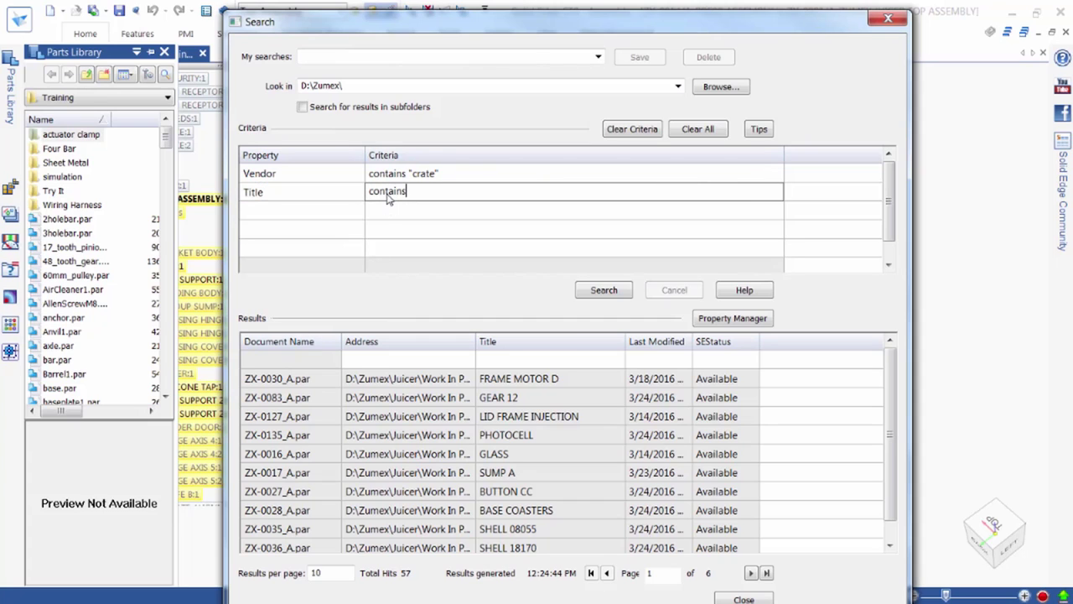
text(""plug)
key(Return)
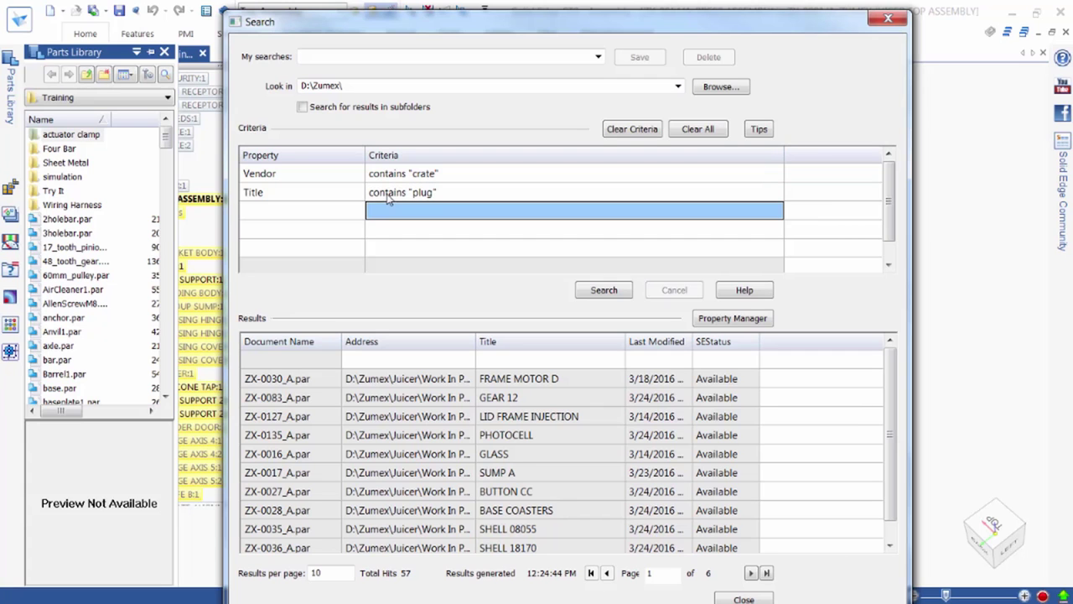
click(618, 296)
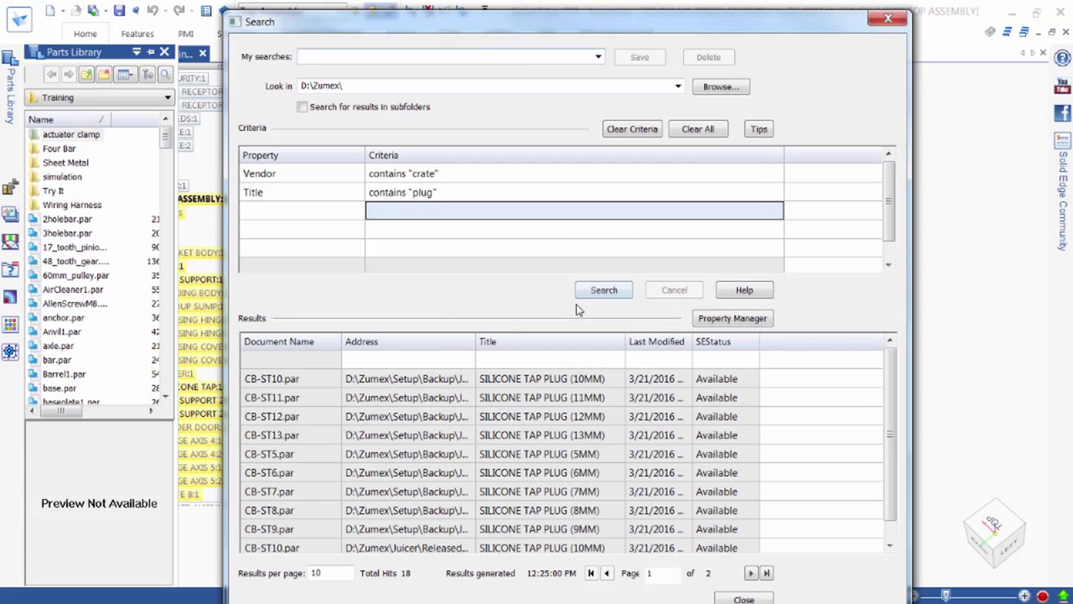
Preview the CB-ST10.par and other silicone tap plug results, including the 7MM plug
click(327, 385)
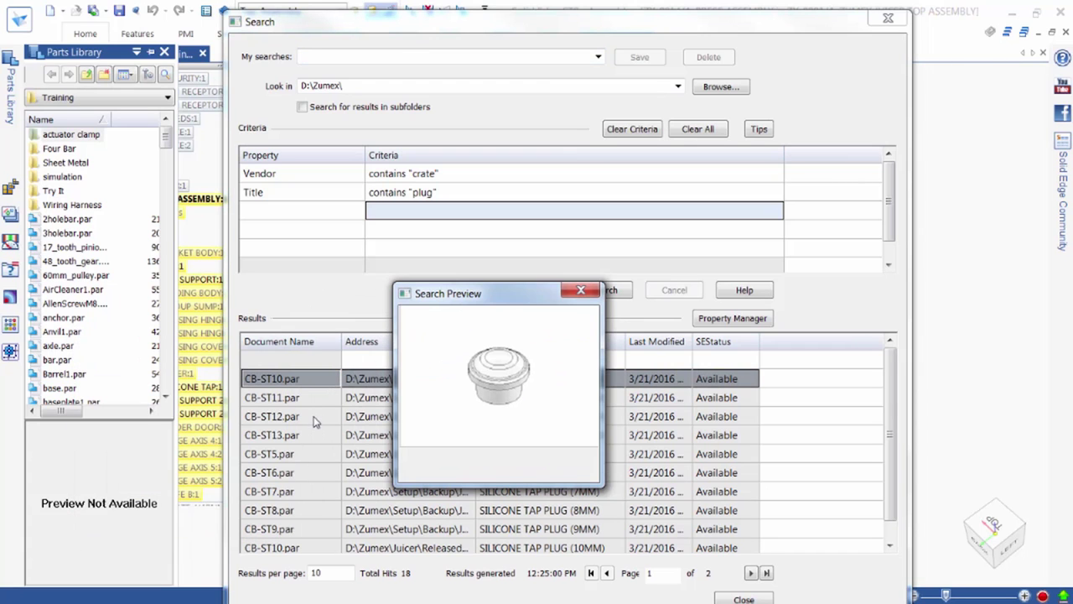
click(316, 418)
click(294, 492)
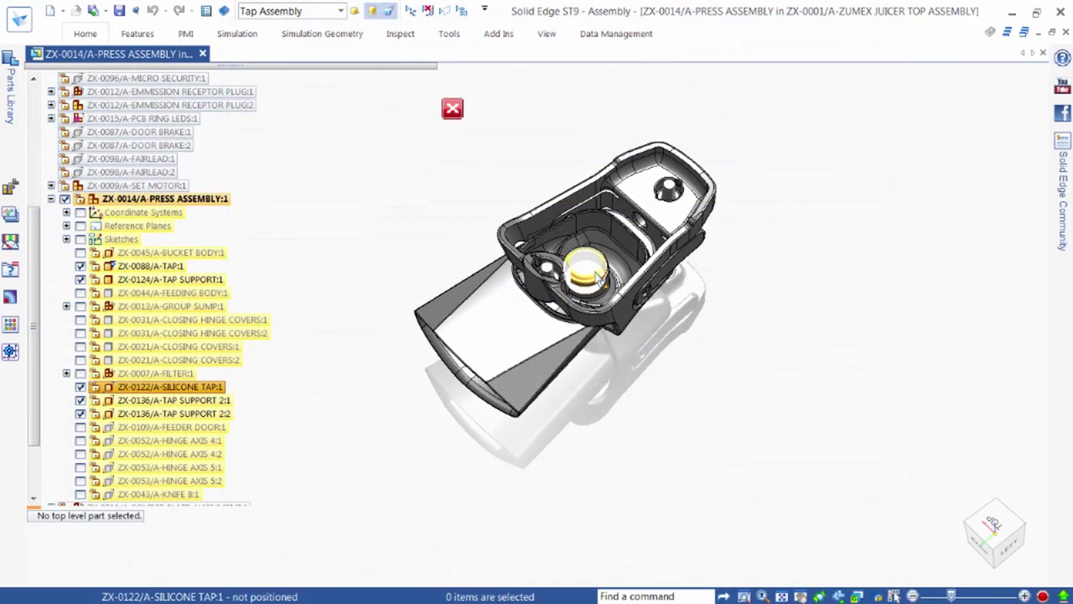
Choose Replace Part with Copy for the silicone tap and accept it as the part to replace
click(597, 278)
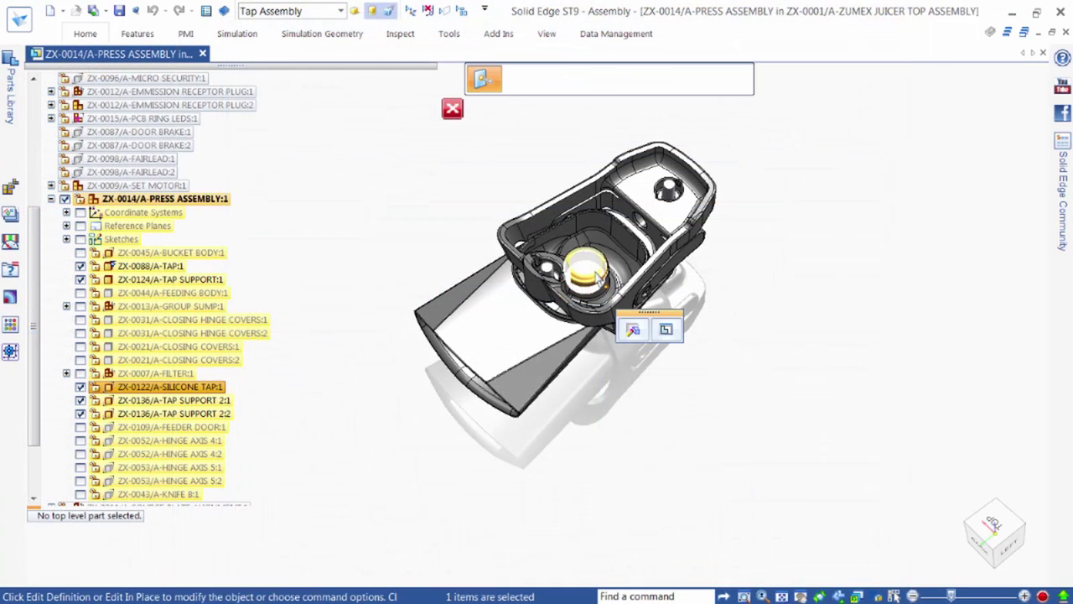
right_click(703, 291)
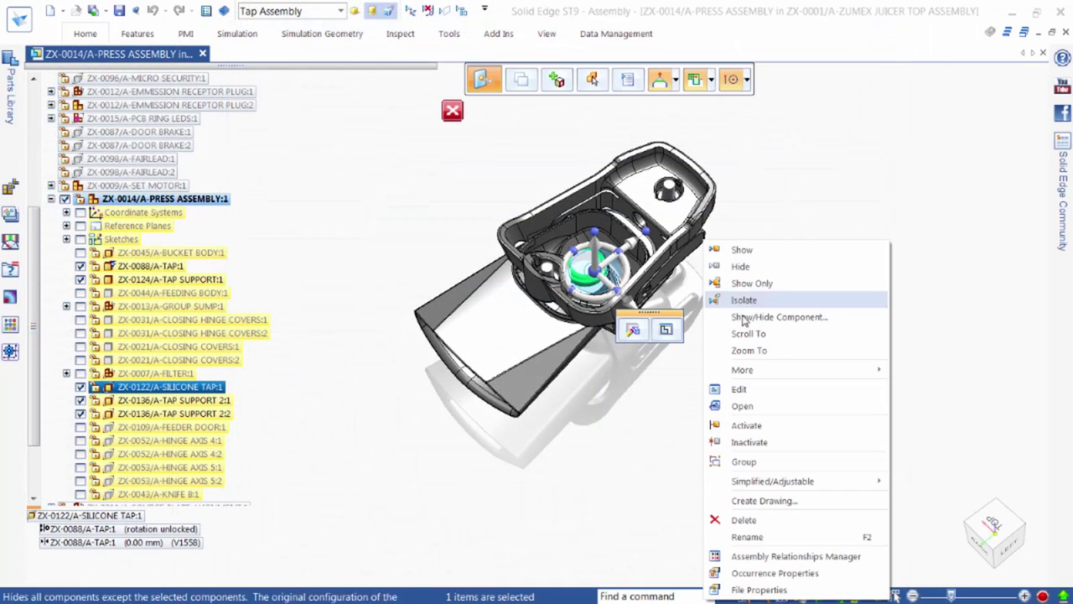
mouse_move(787, 372)
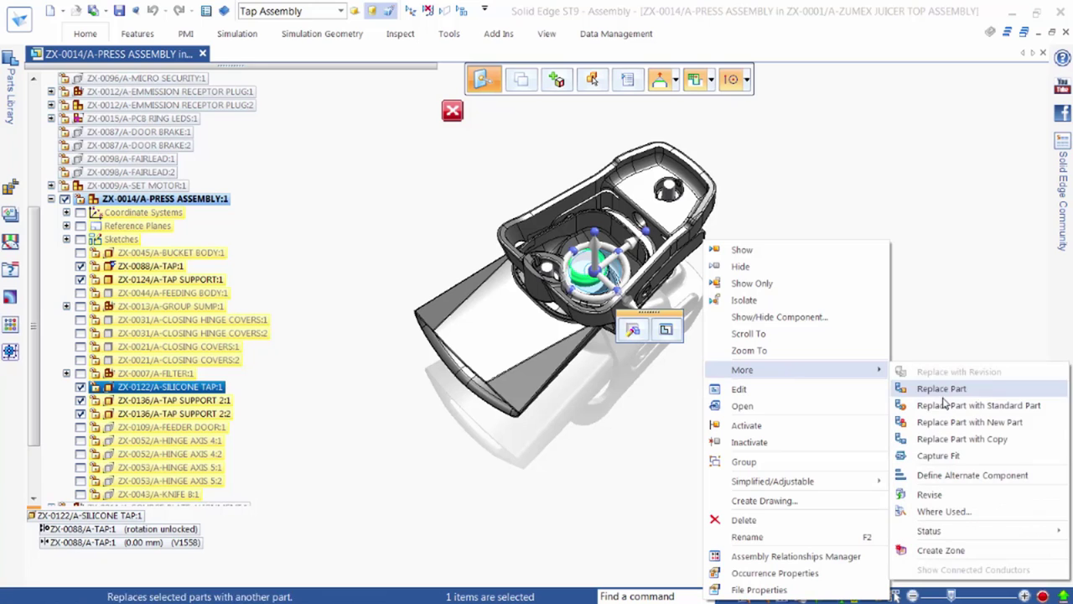
click(962, 440)
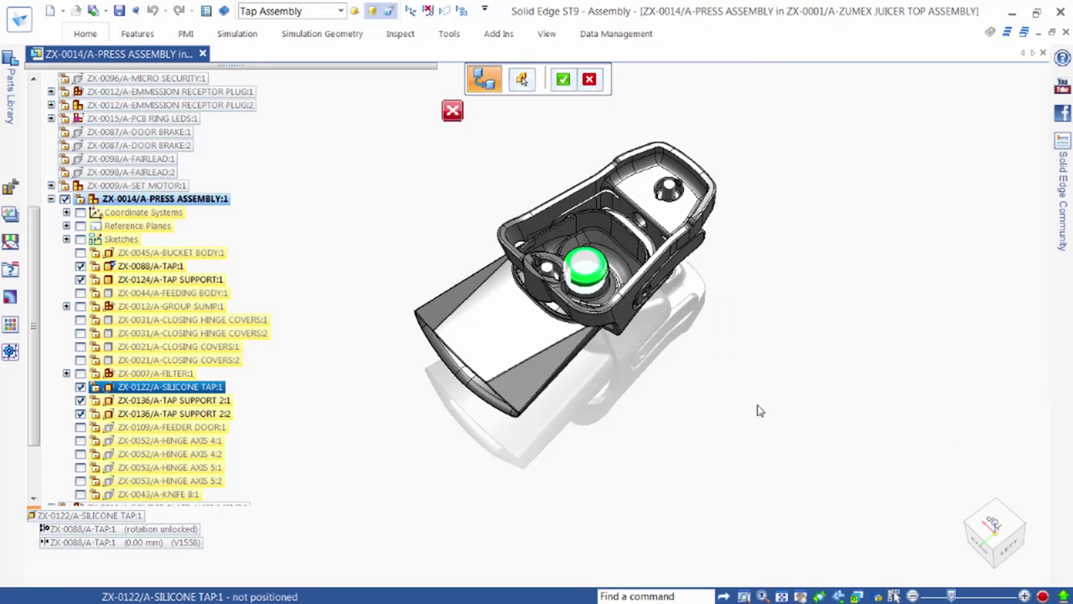
click(563, 80)
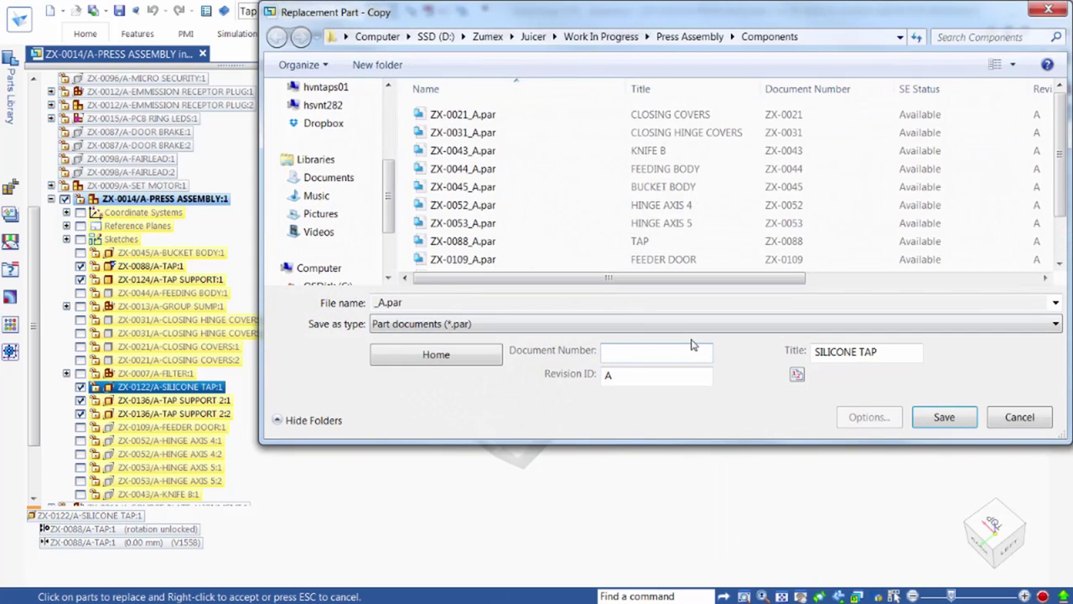
Set the copy's Document Number to ZX-0200 and append (11.5mm) to its Title
click(693, 345)
text(ZX)
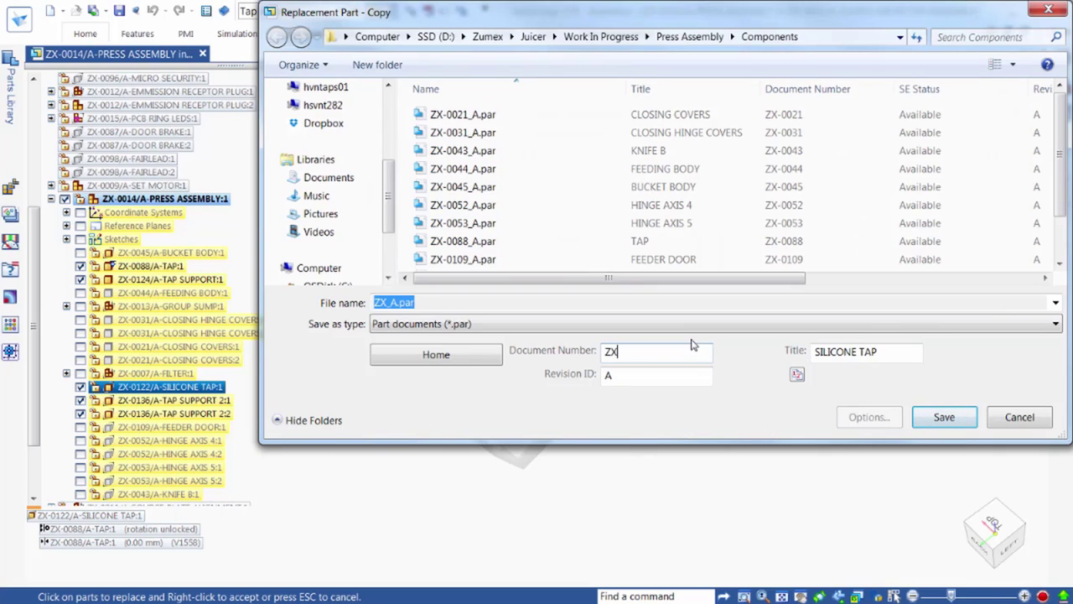
text(-0200)
click(888, 354)
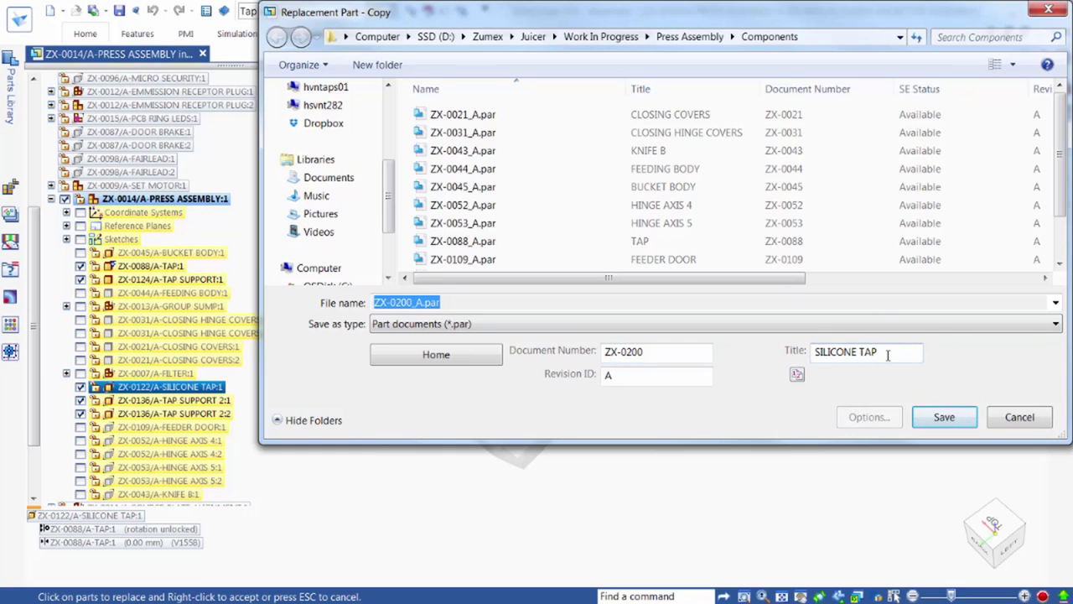
text((11.5mm)
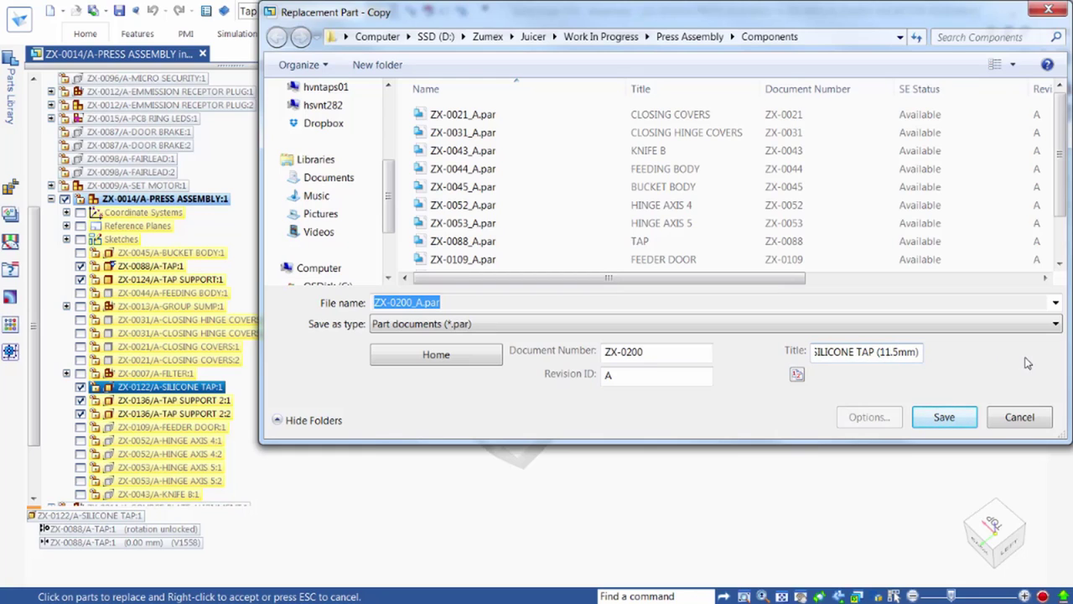
Attempt the save, dismiss the duplicate document number error, and remove the number's last digit
click(944, 416)
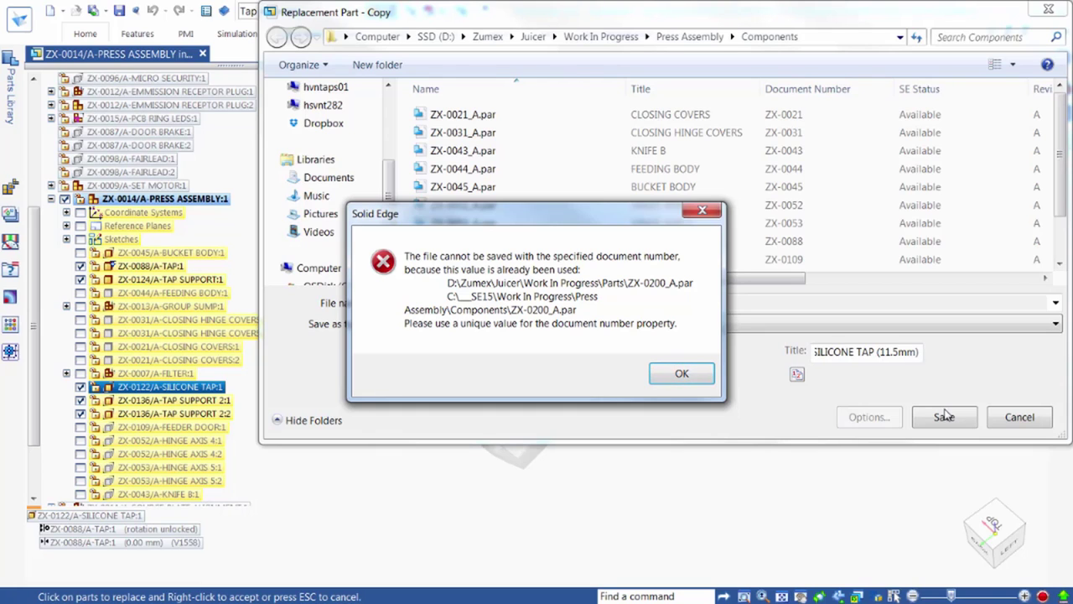
click(687, 375)
key(BackSpace)
Save the copy as ZX-0201 and, editing in place, change the tap's diameter to 11.5 mm
text(1)
click(938, 418)
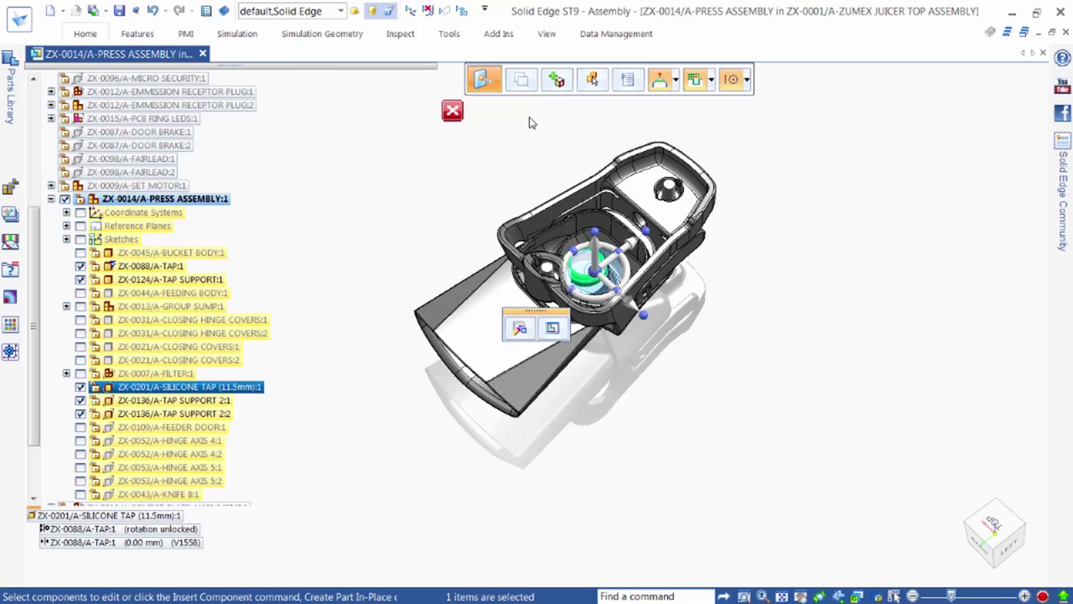
click(552, 328)
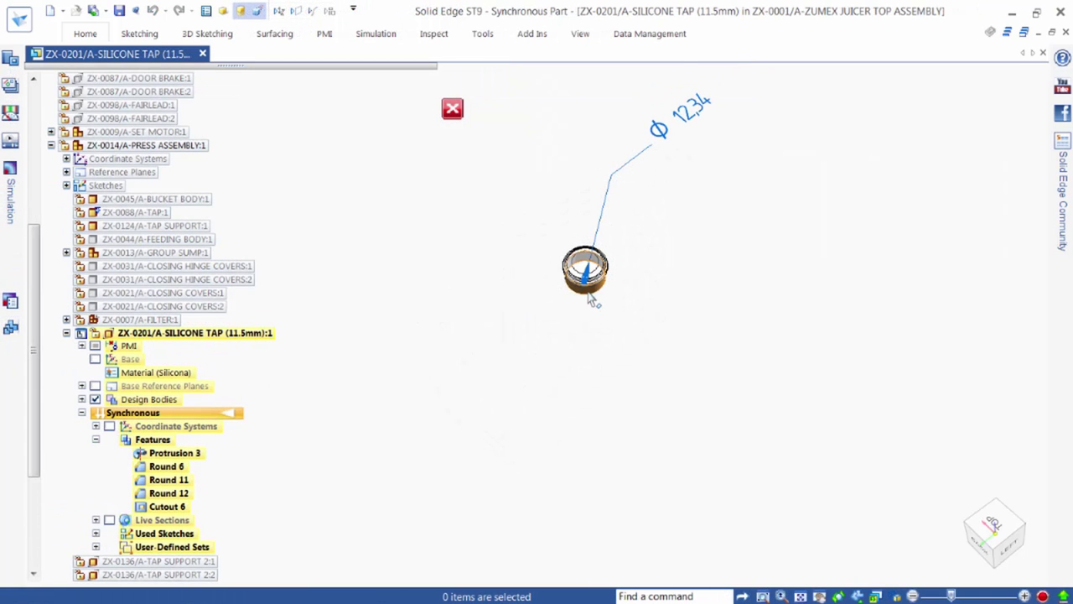
click(590, 296)
click(597, 295)
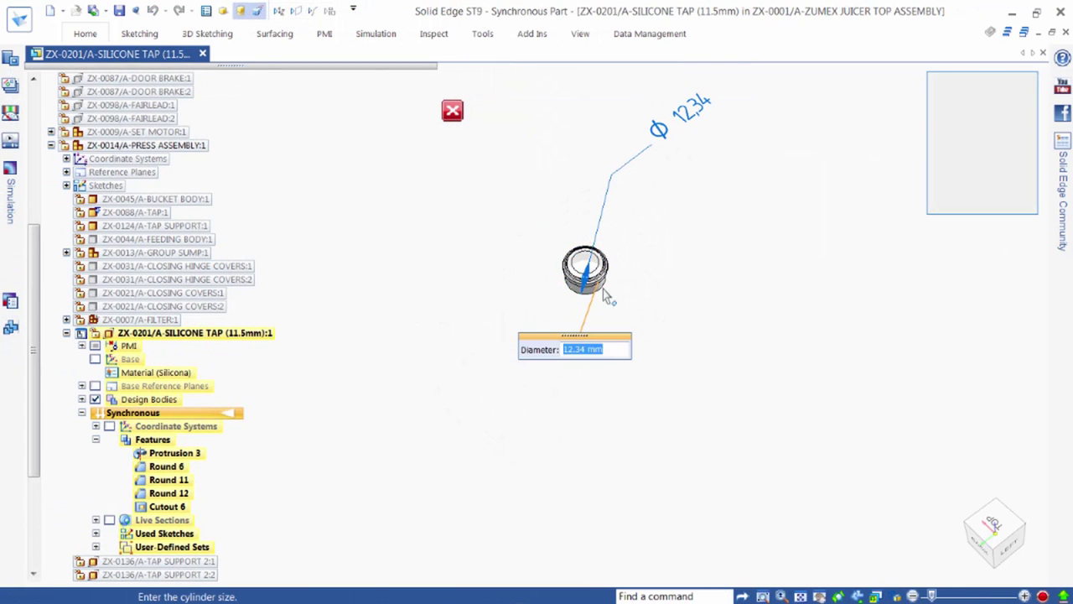
text(11.5)
key(Return)
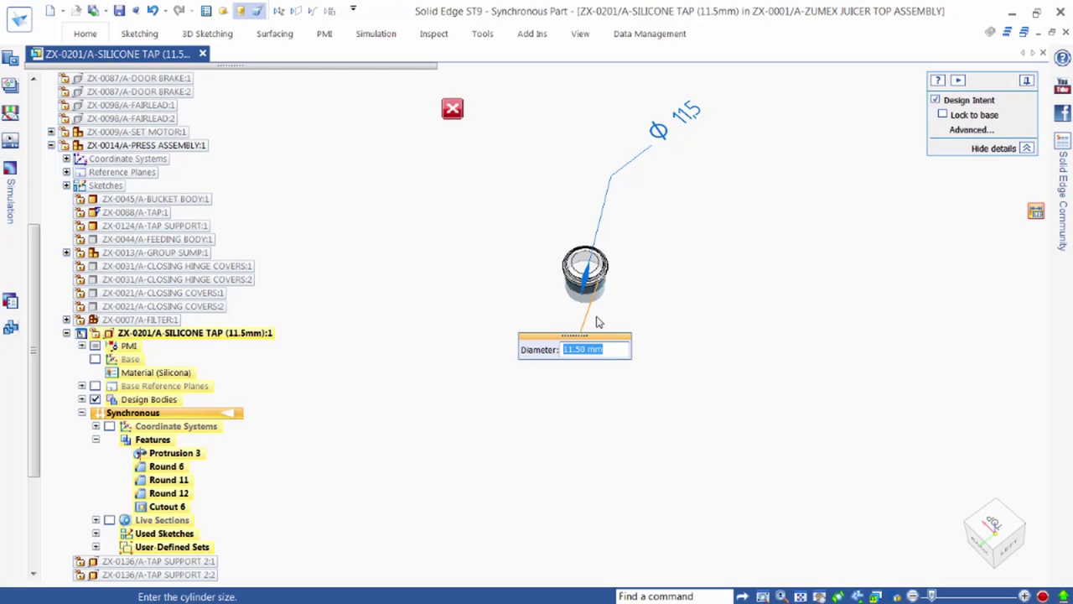
Open the ZX-0013 GROUP SUMP sub-assembly on its own and zoom in
right_click(173, 81)
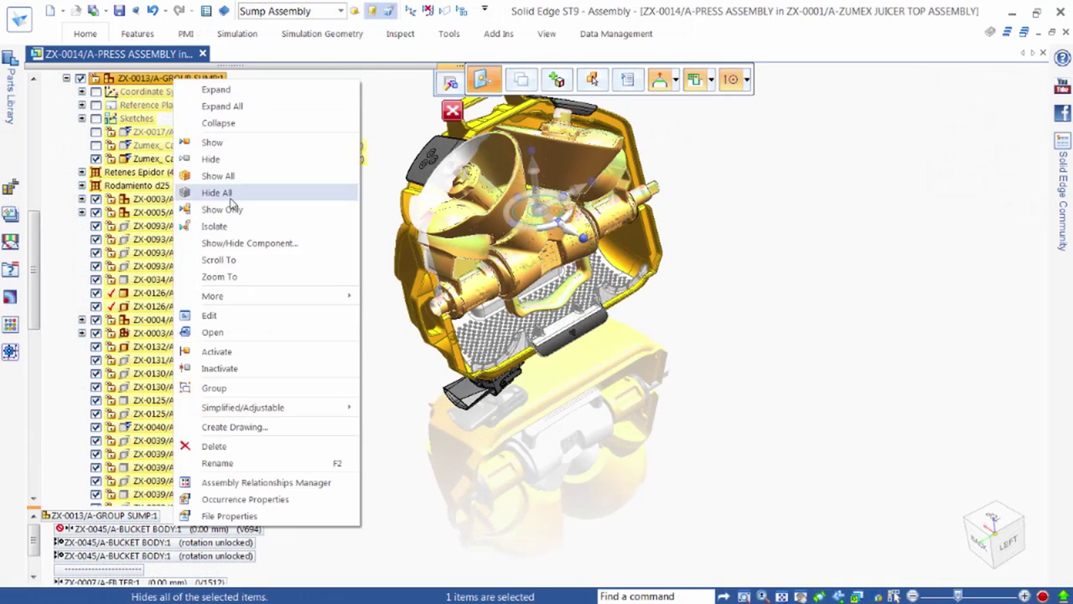
click(276, 332)
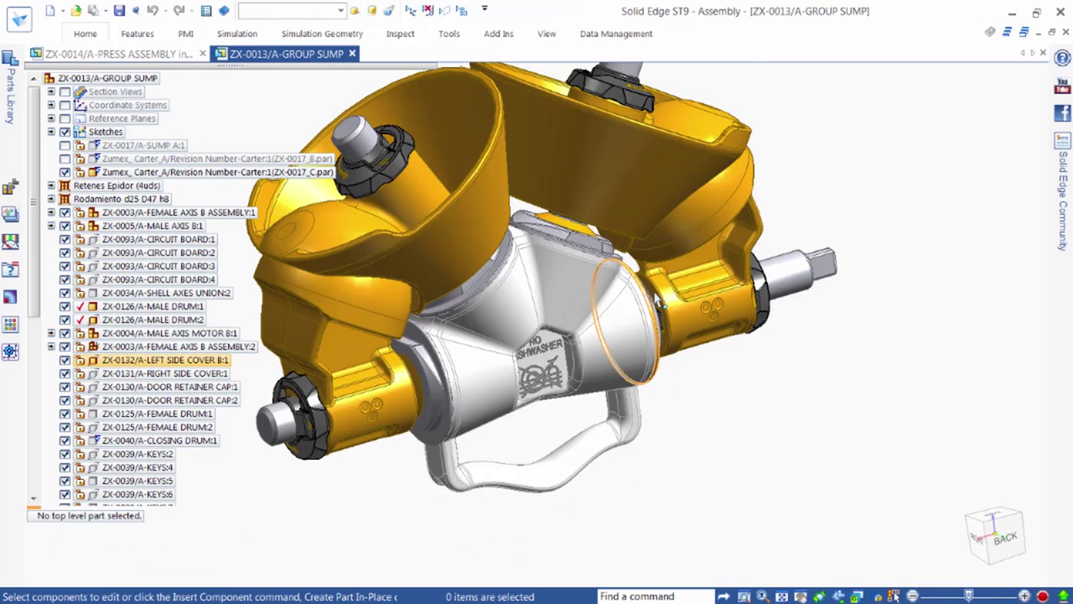
scroll(661, 309, up, 5)
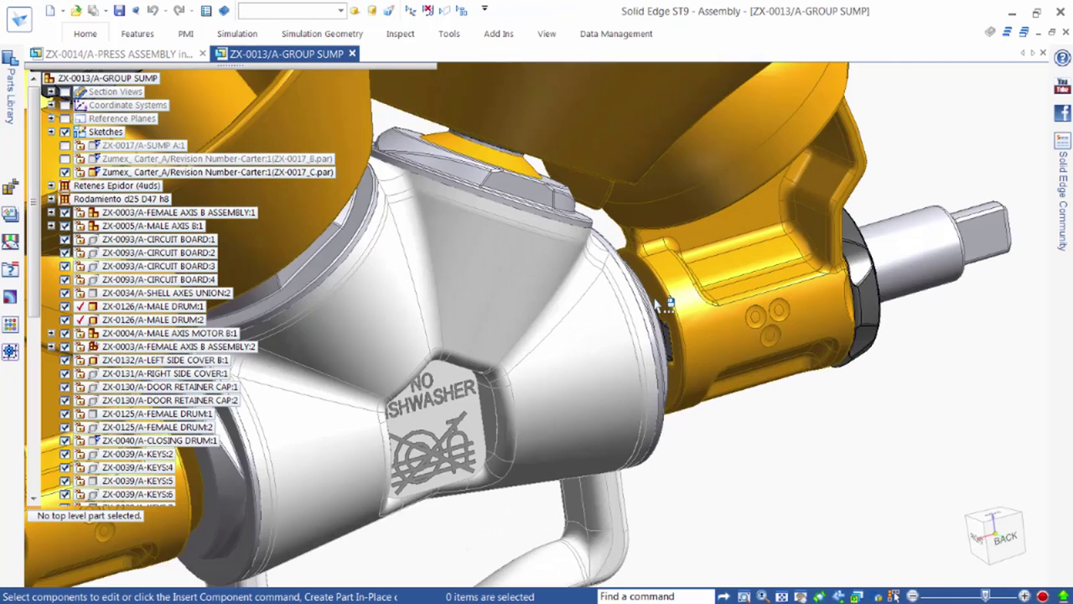
Try moving MALE DRUM:2 and dismiss the read-only ZX-0126_A.par warning
click(662, 305)
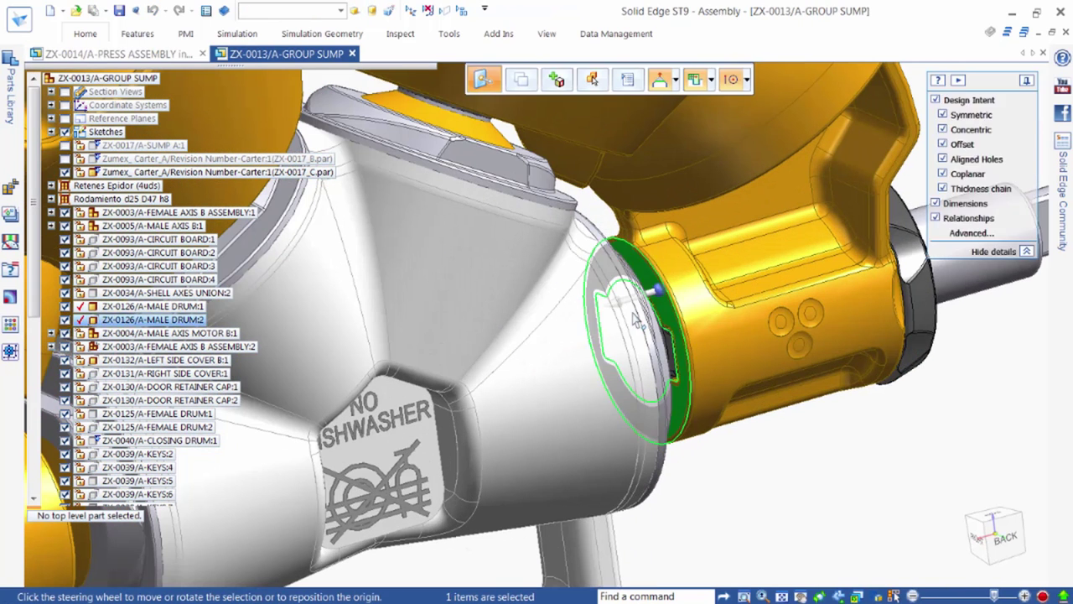
click(629, 432)
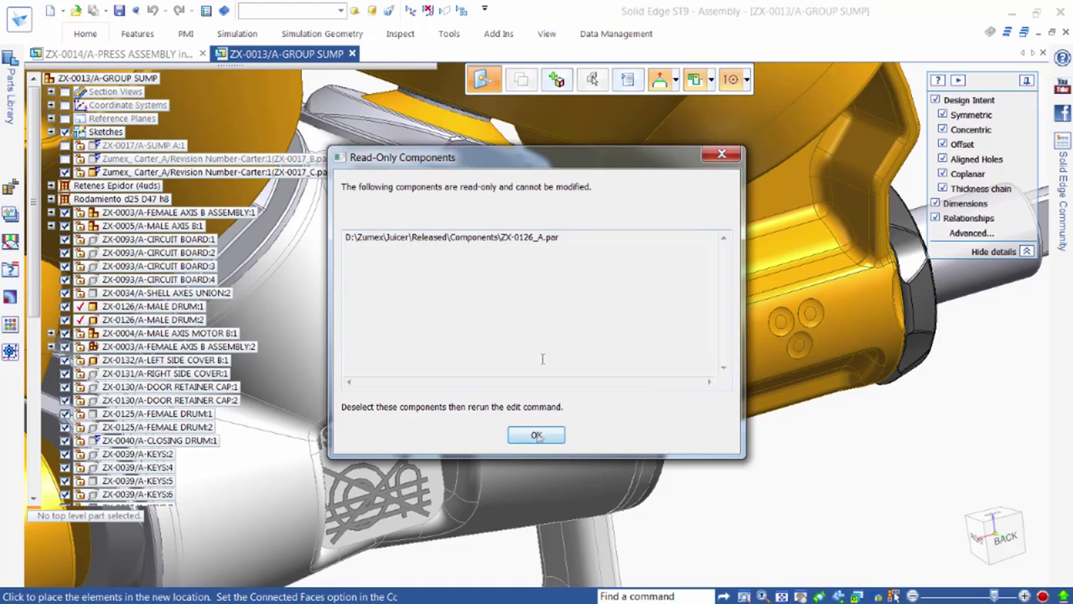
click(536, 435)
click(616, 34)
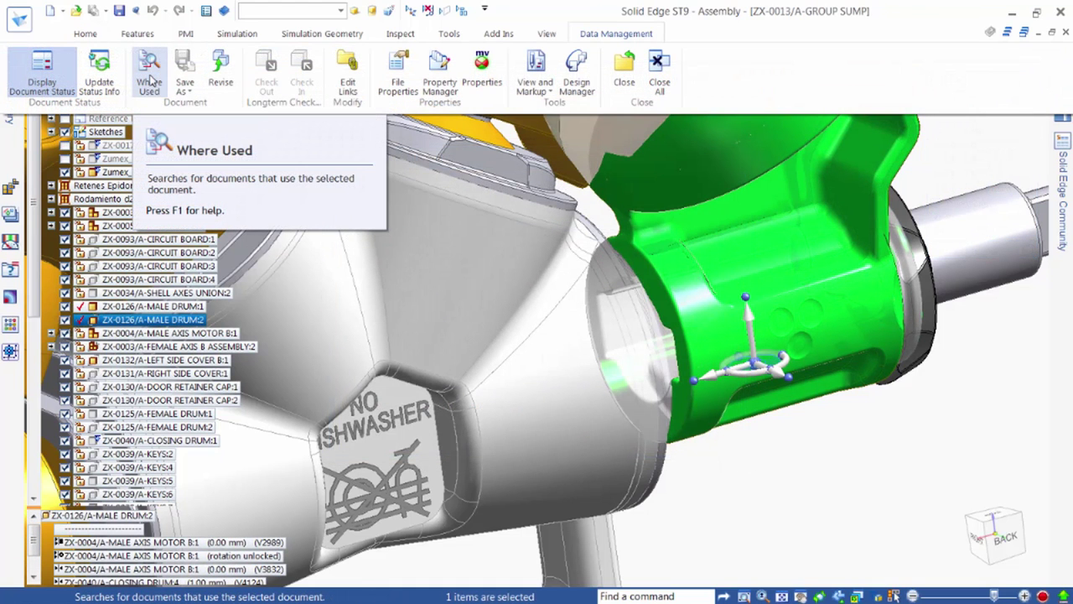
click(149, 75)
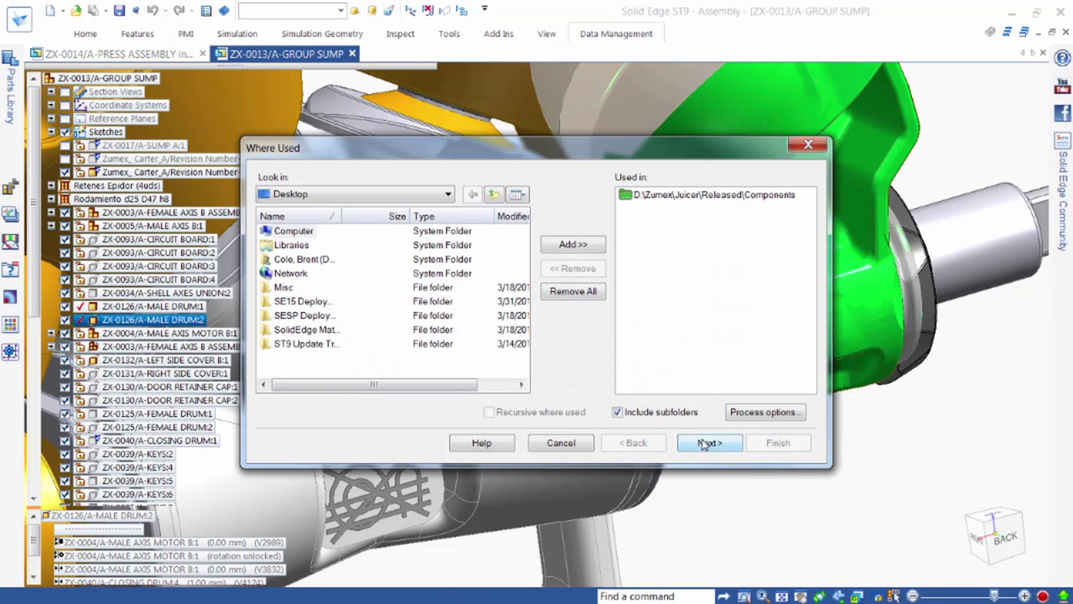
click(707, 442)
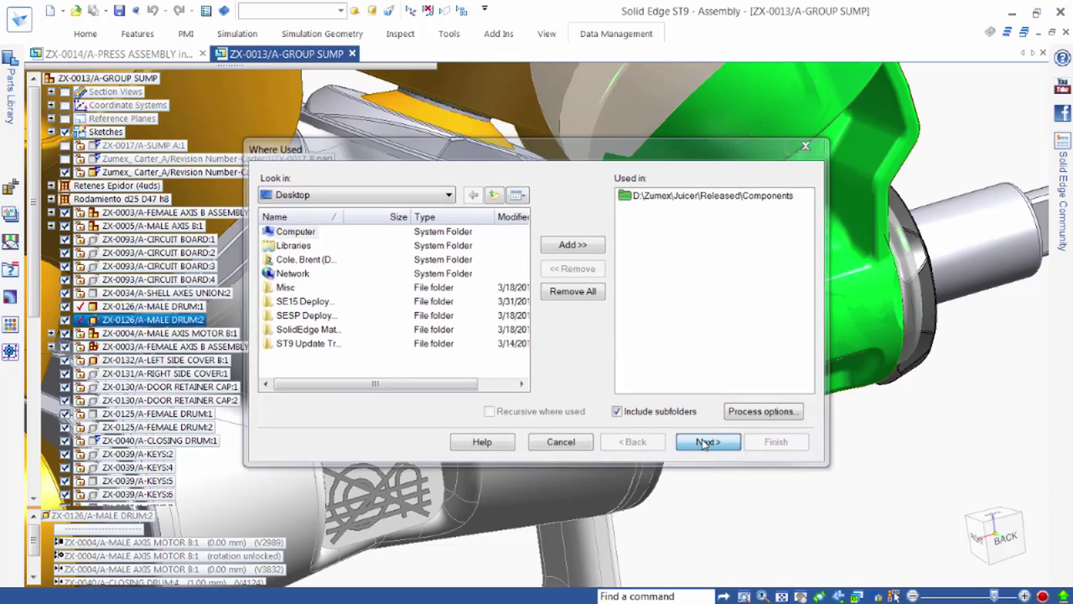
click(199, 225)
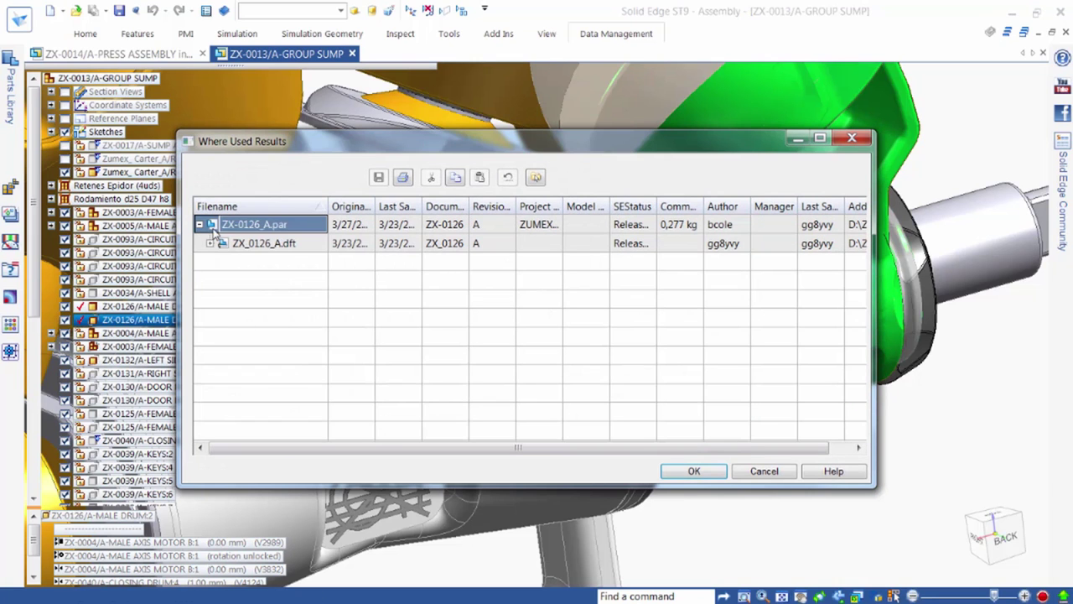
click(281, 244)
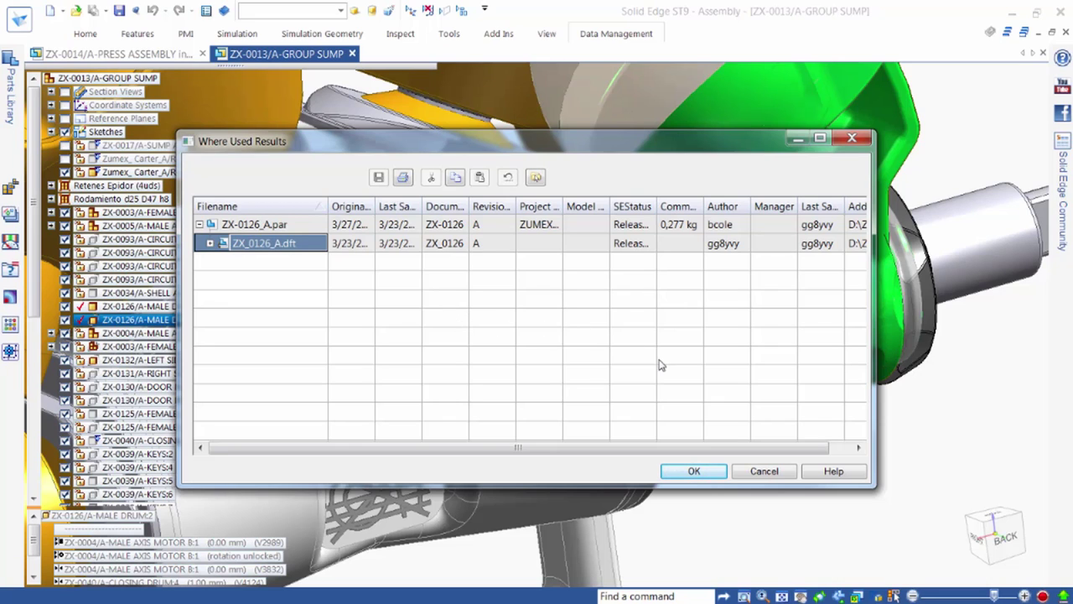
click(764, 471)
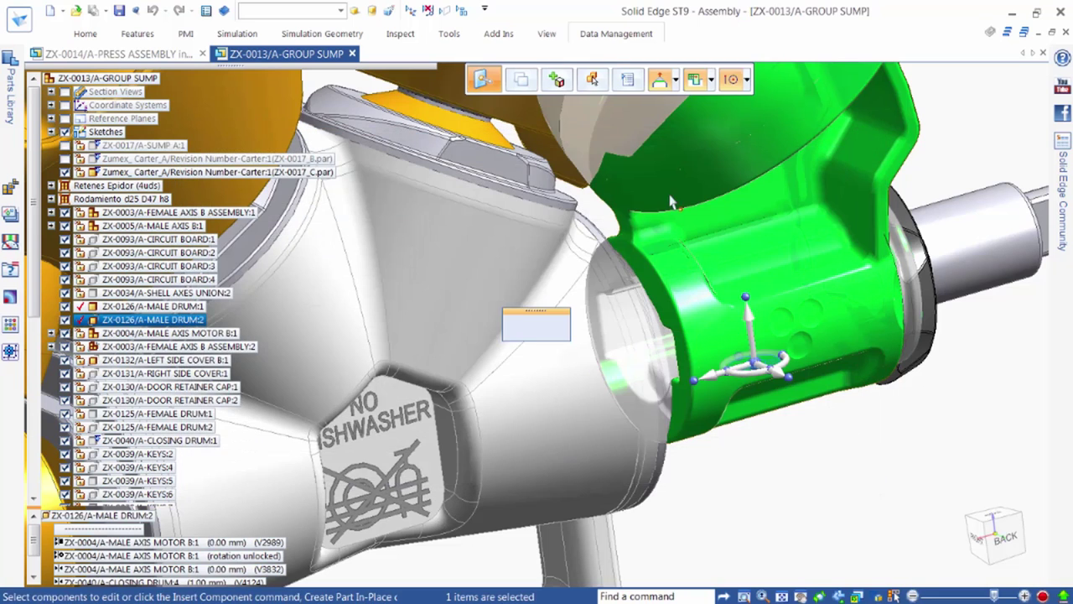
Revise the male drum to revision B and save it as ZX-0126_B.par
click(613, 35)
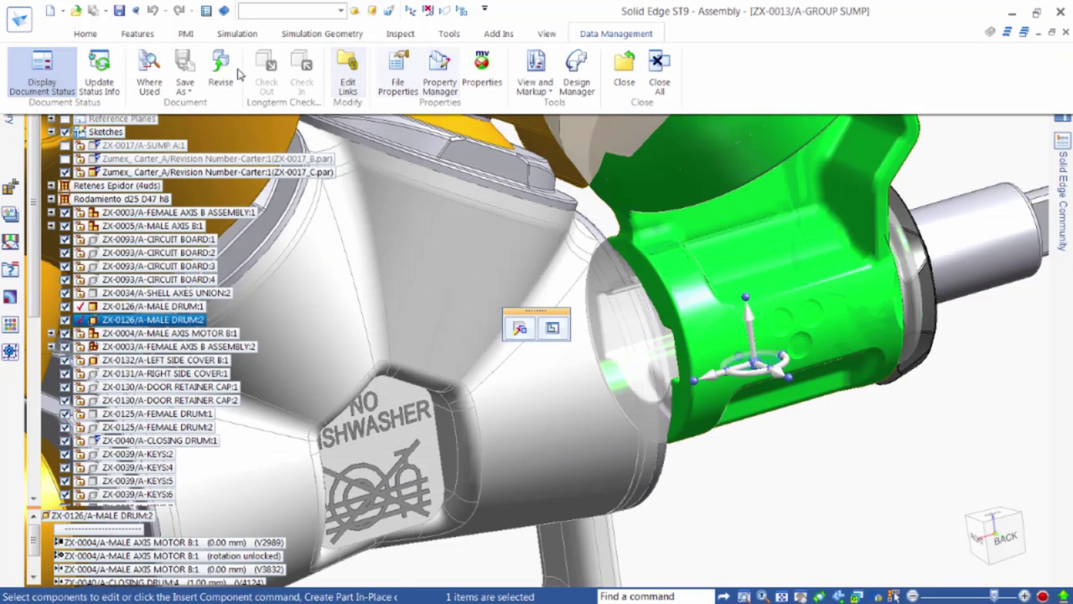
key(Escape)
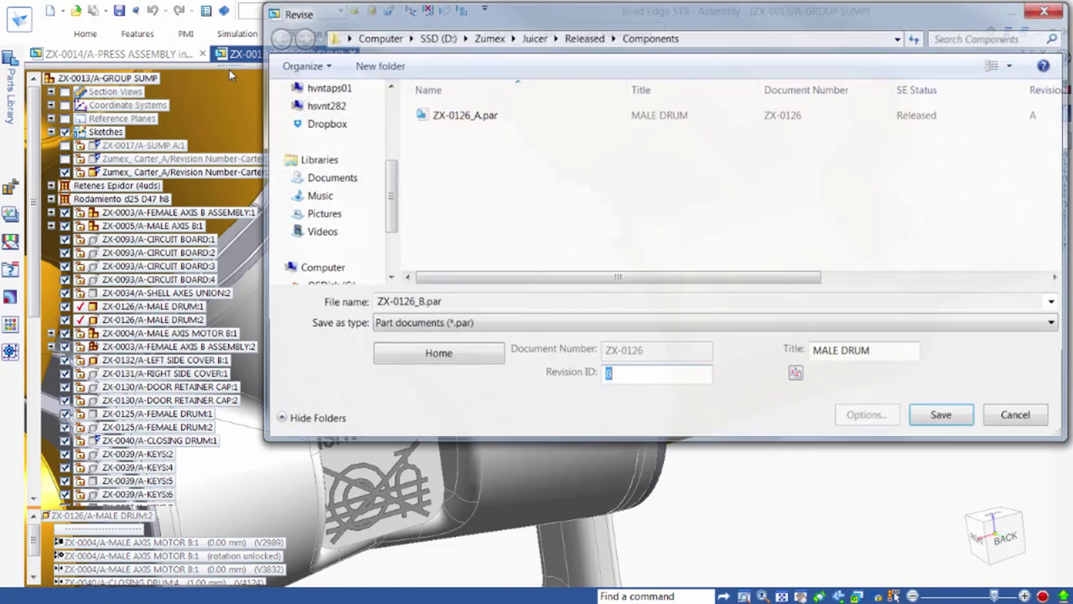
drag(588, 23, 524, 72)
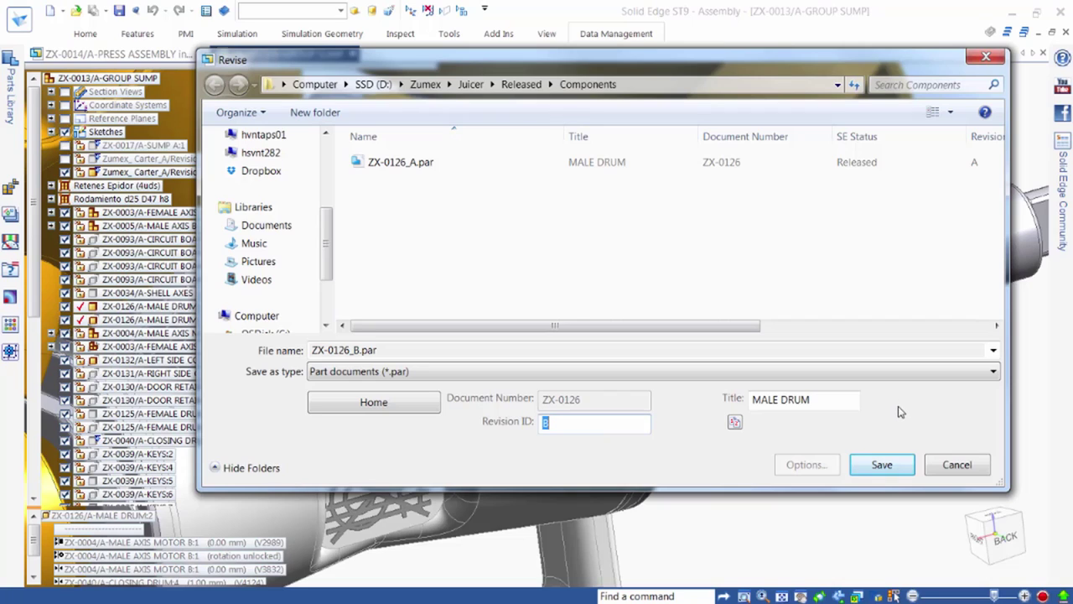
click(891, 466)
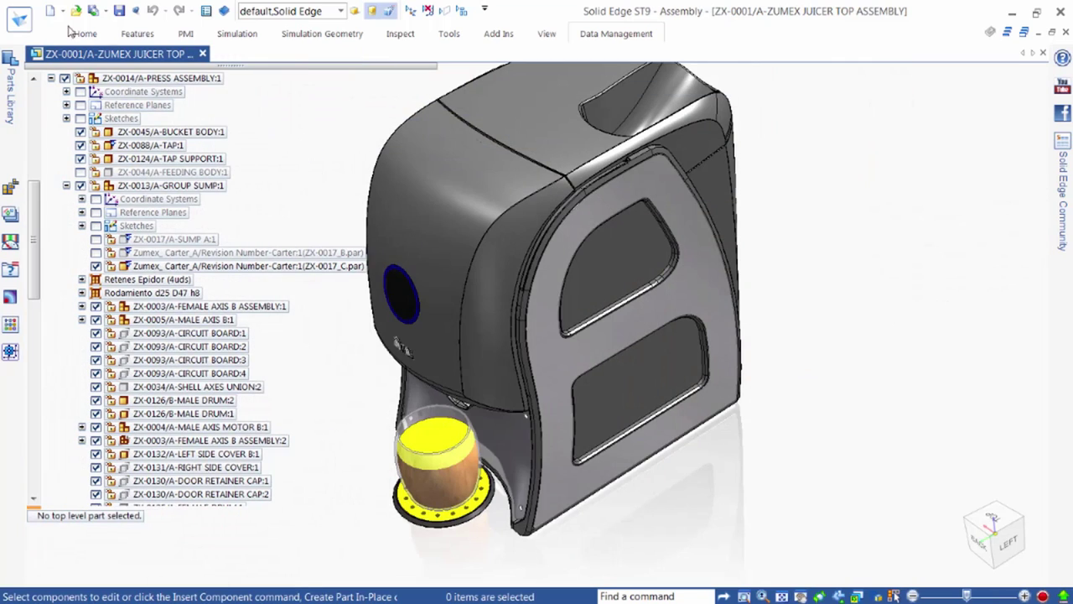
Pack and Go the juicer top assembly with drawings into ZX-0001_A.zip, copying 152 documents
click(20, 21)
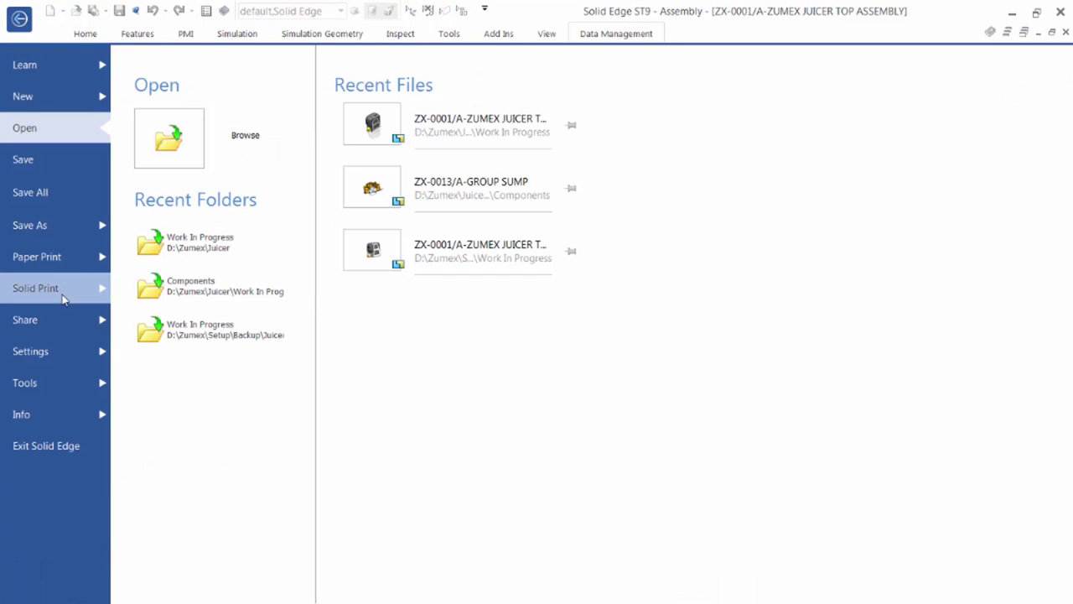
click(63, 322)
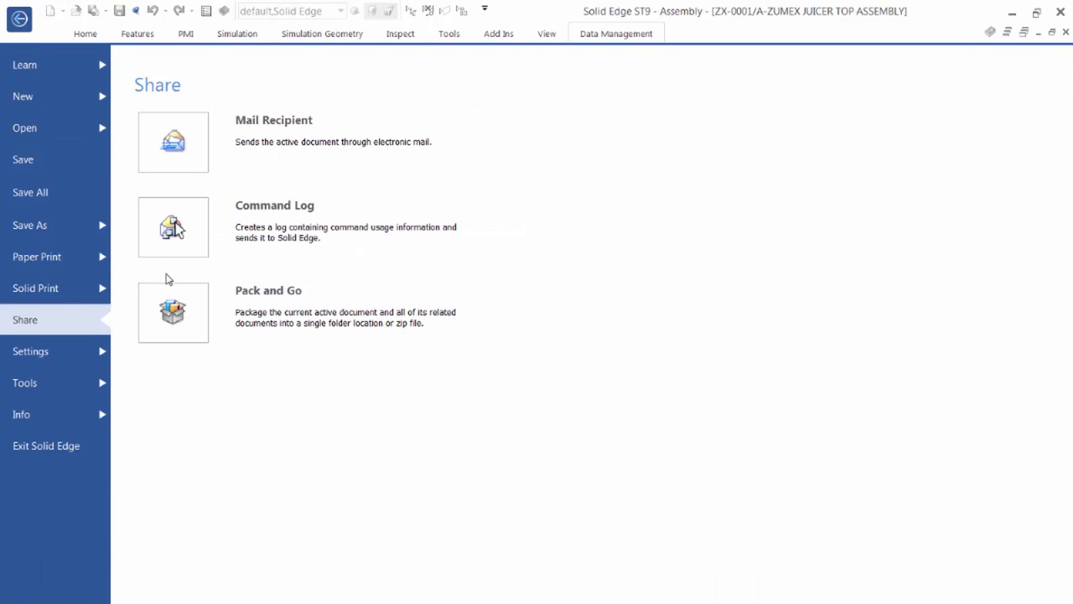
click(170, 308)
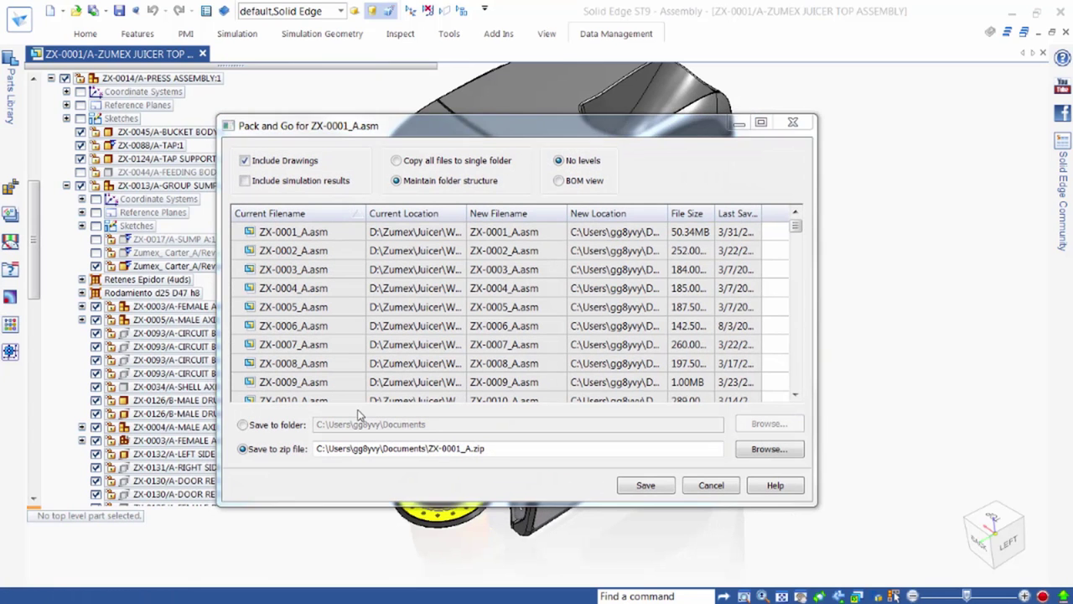
click(646, 485)
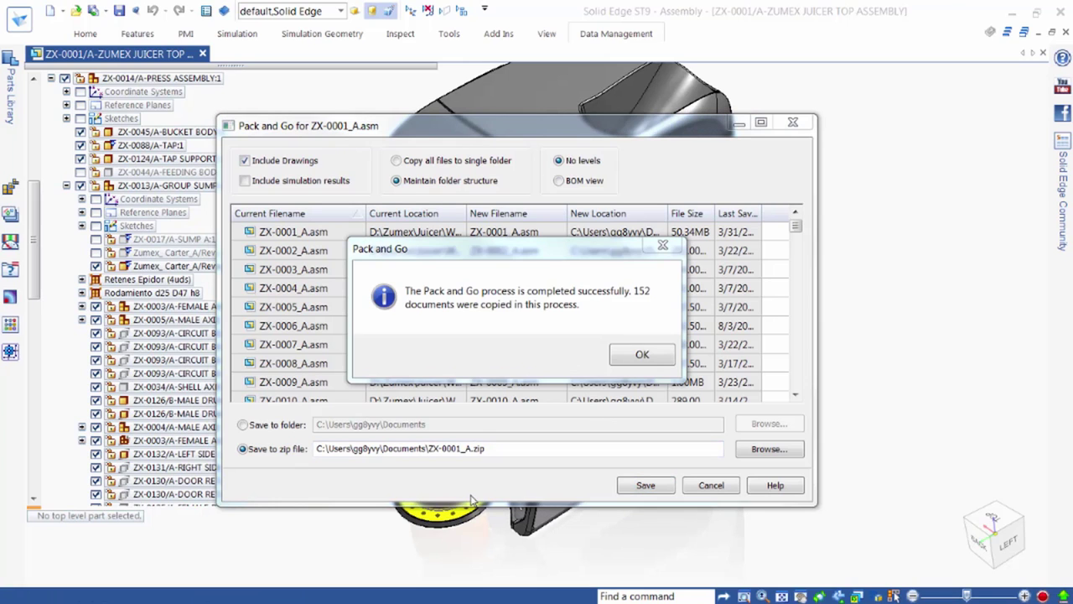
click(632, 358)
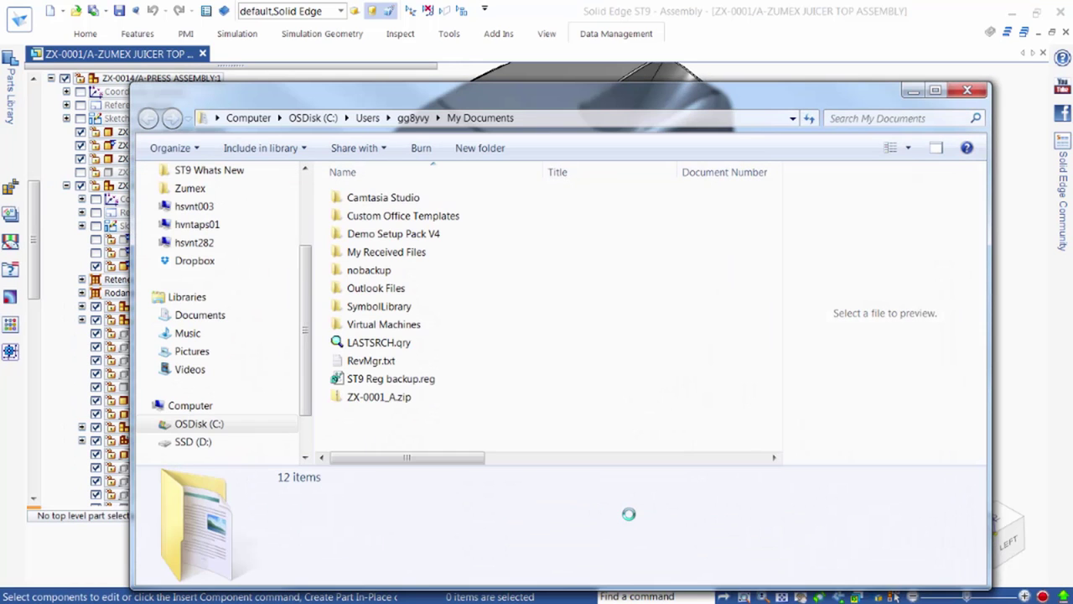
Dock the Documents window on the right and open Dropbox in a separate window
drag(560, 95, 1072, 75)
click(836, 317)
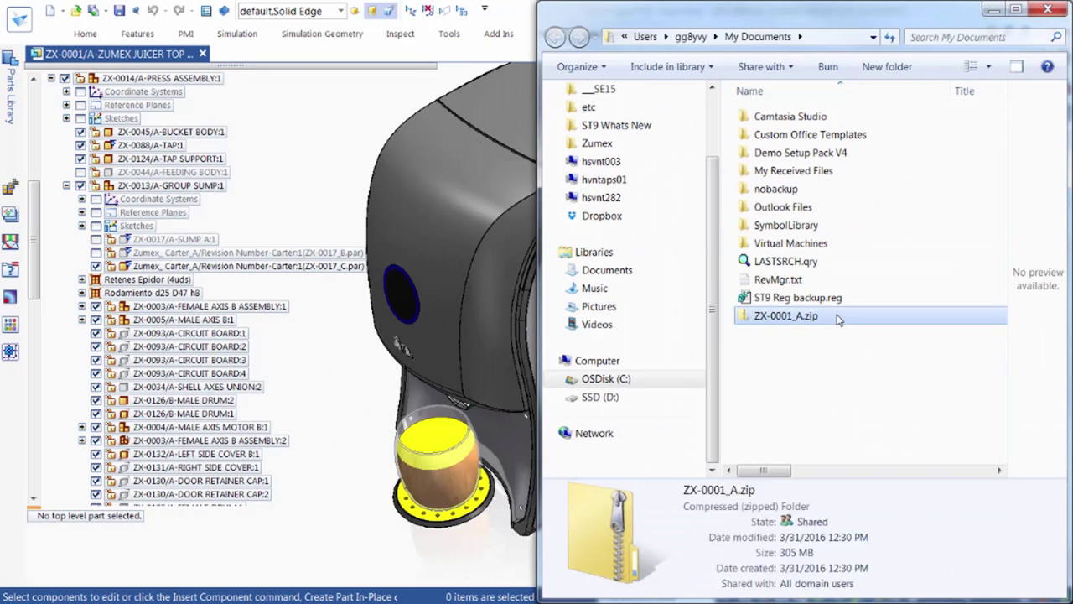
right_click(596, 221)
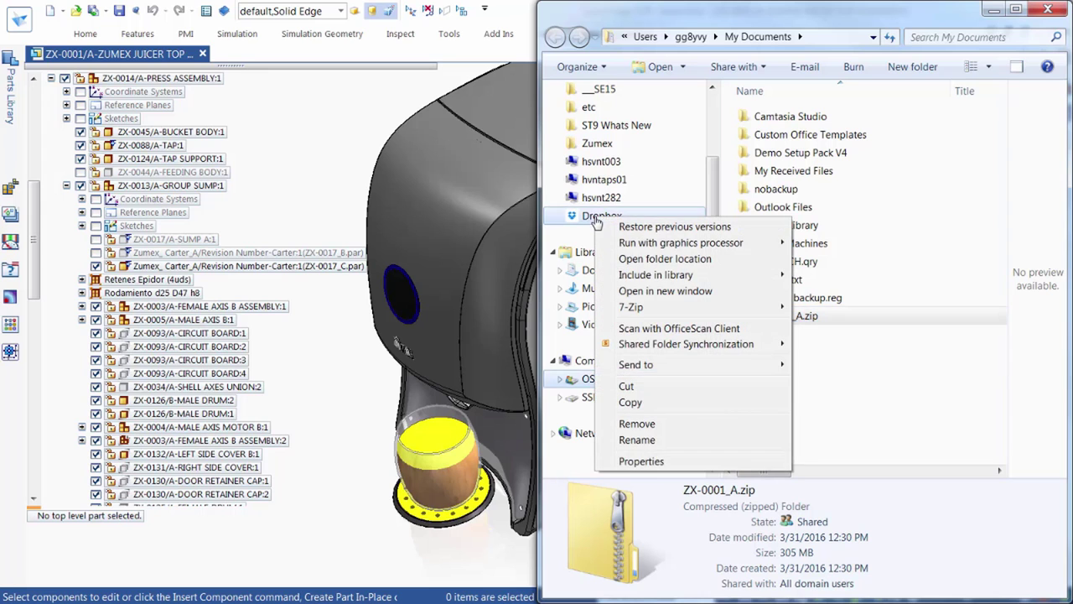
click(665, 291)
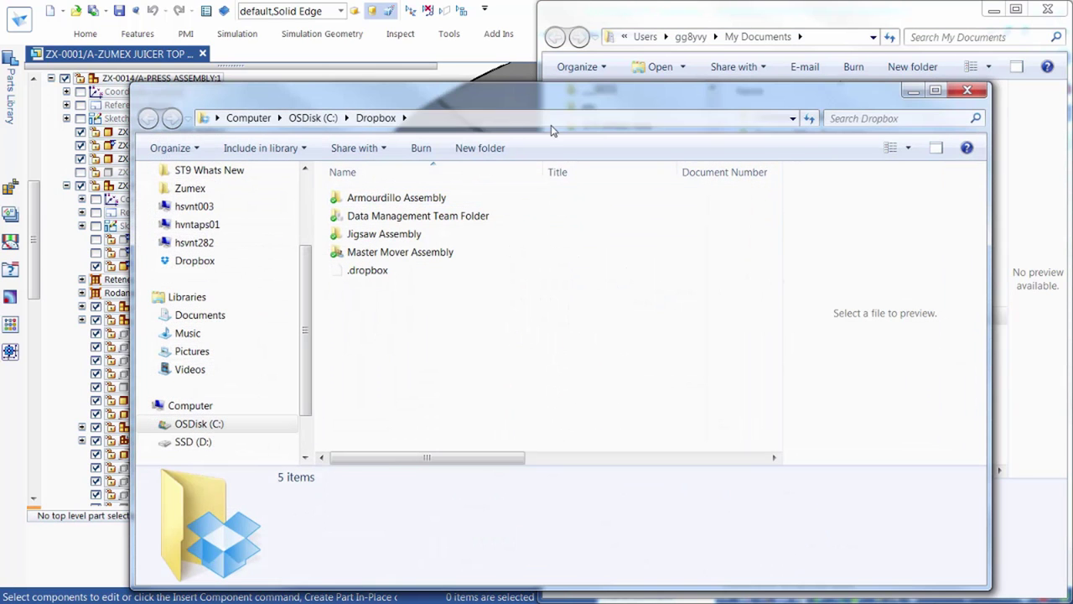
Fit the Dropbox window to the left half and move ZX-0001_A.zip into it
drag(983, 587, 445, 567)
drag(130, 81, 15, 8)
drag(451, 305, 535, 305)
click(780, 318)
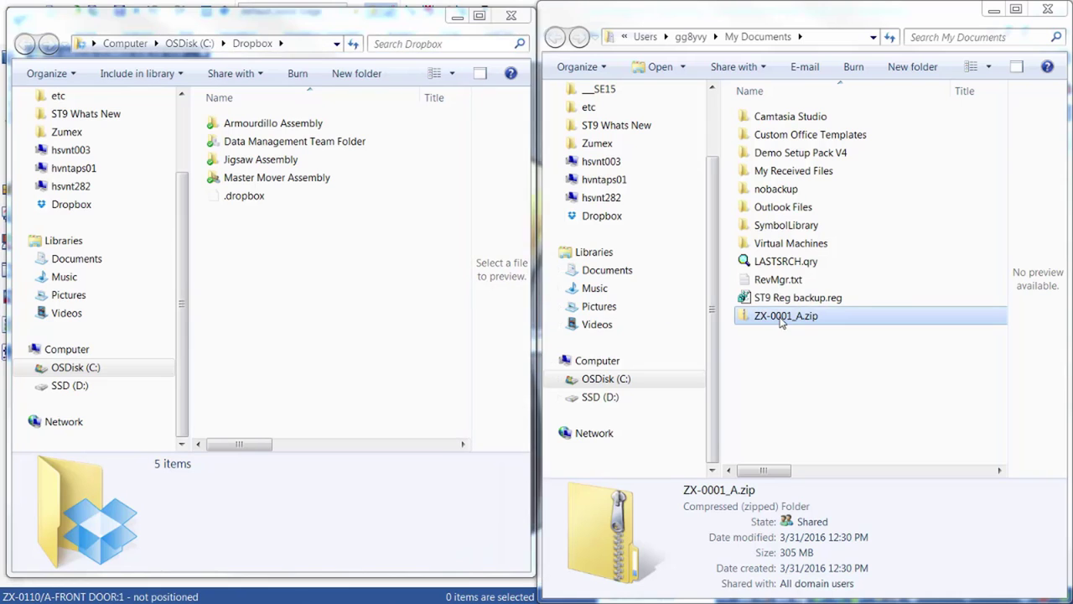
drag(789, 319, 270, 296)
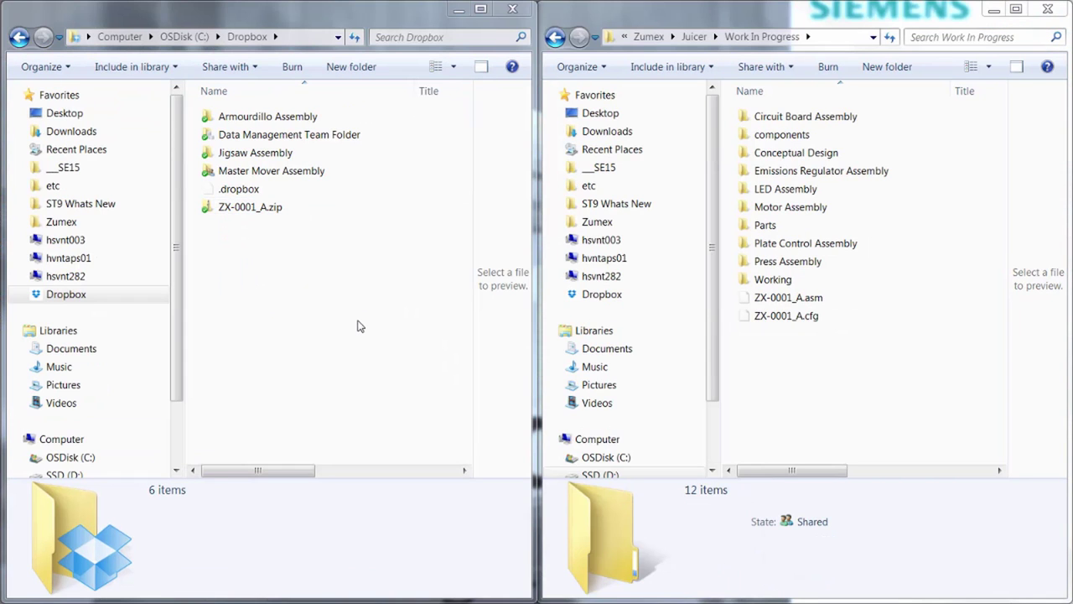
Create a new folder named Juicer inside the Data Management Team Folder
double_click(333, 137)
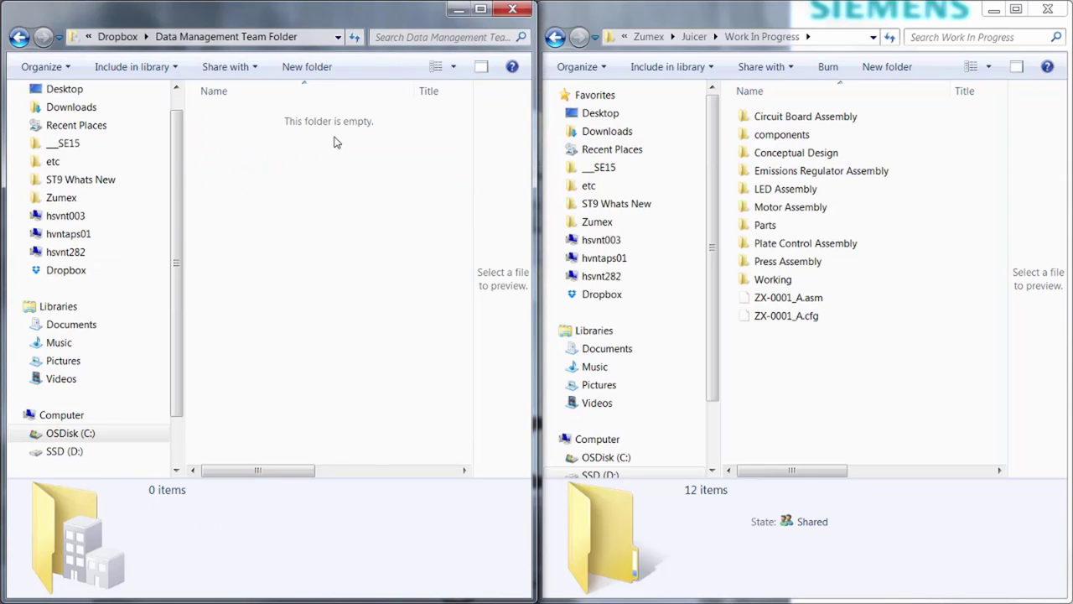
right_click(307, 159)
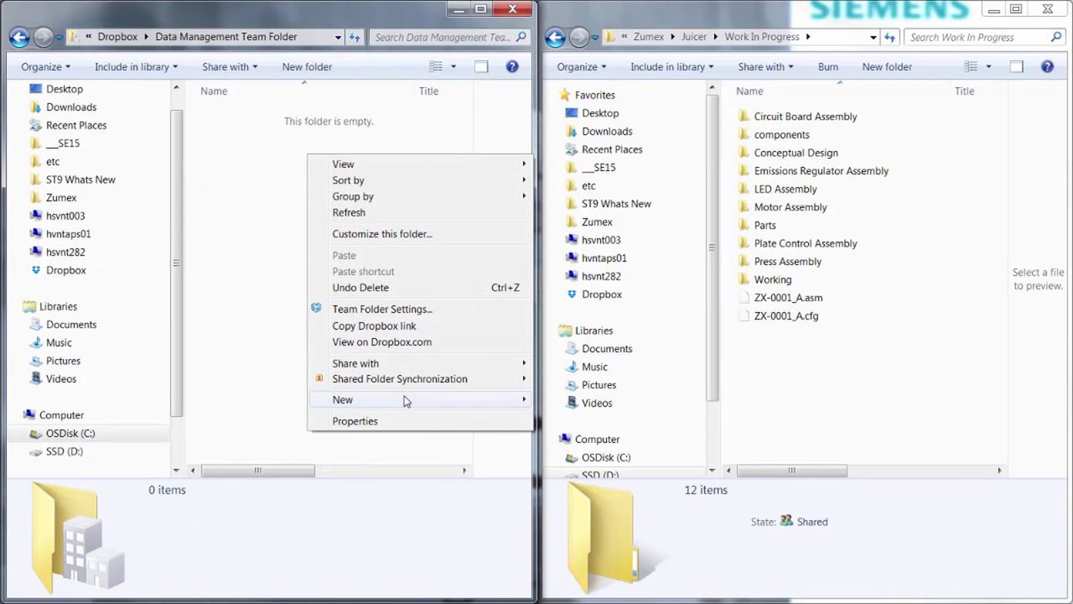
mouse_move(405, 401)
click(560, 399)
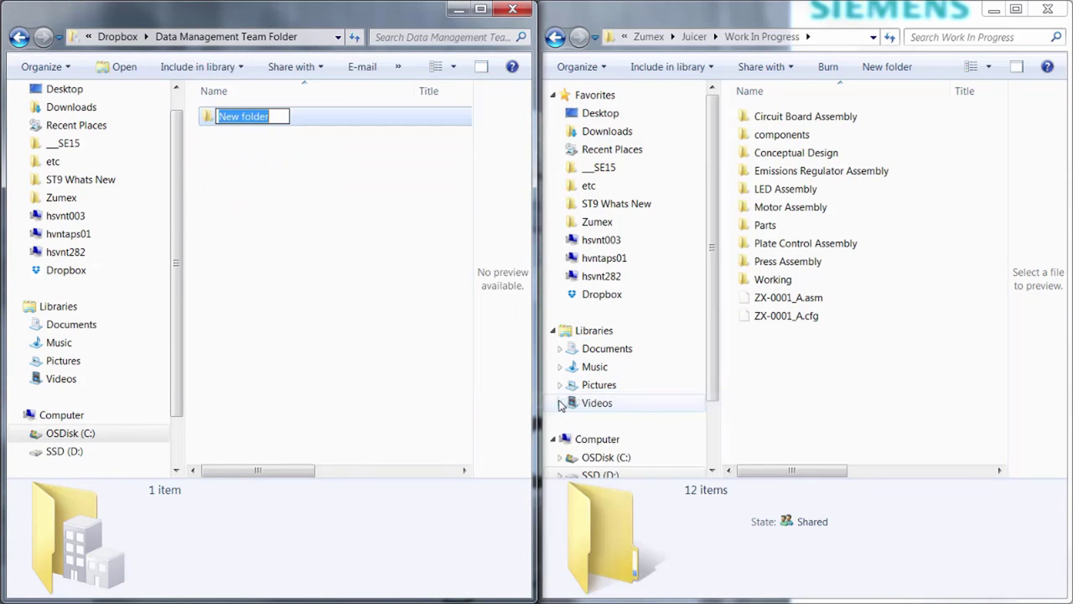
text(Juicer)
key(Return)
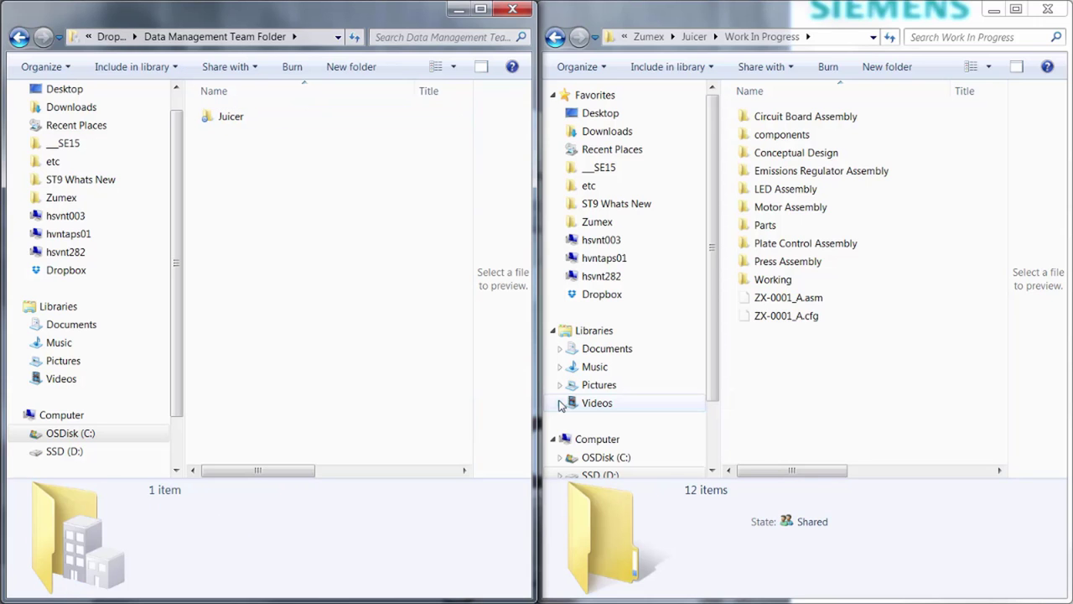
Copy all 12 Work In Progress items into the Juicer folder
double_click(223, 115)
drag(813, 373, 592, 225)
drag(470, 243, 302, 245)
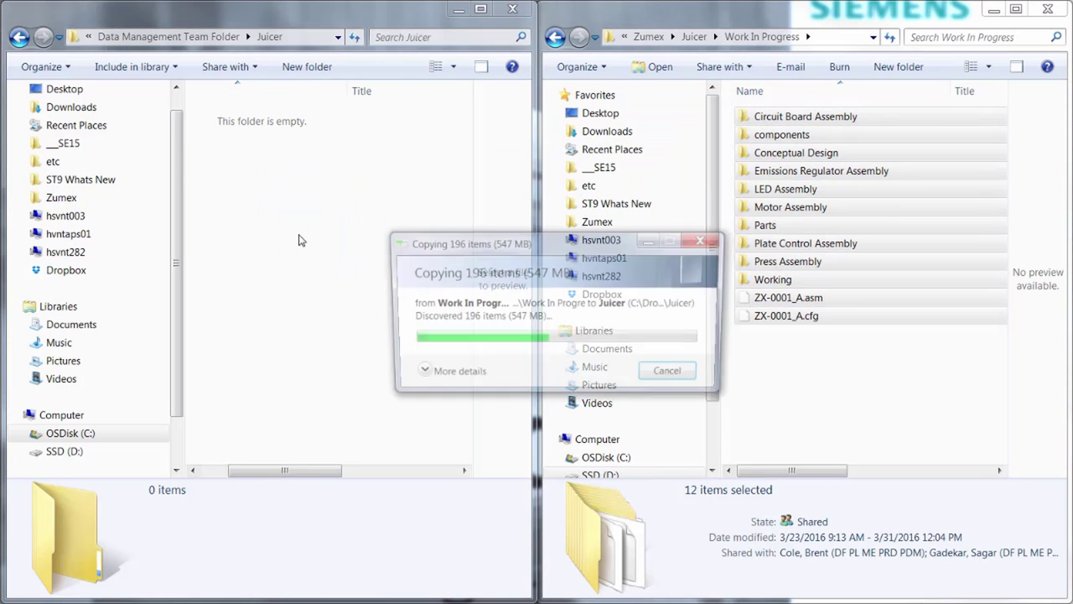
drag(288, 473, 246, 472)
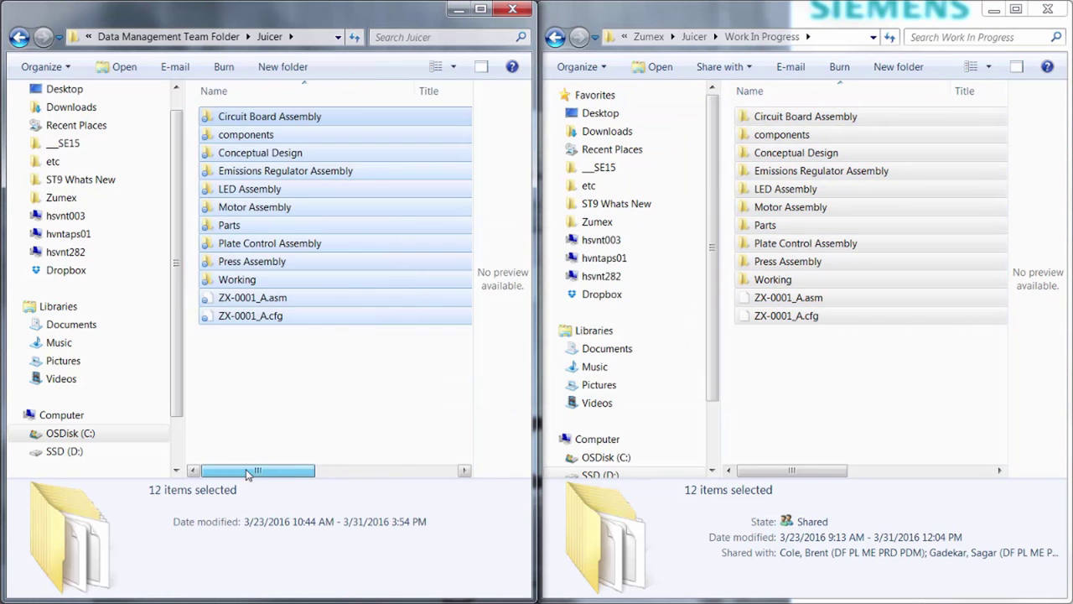